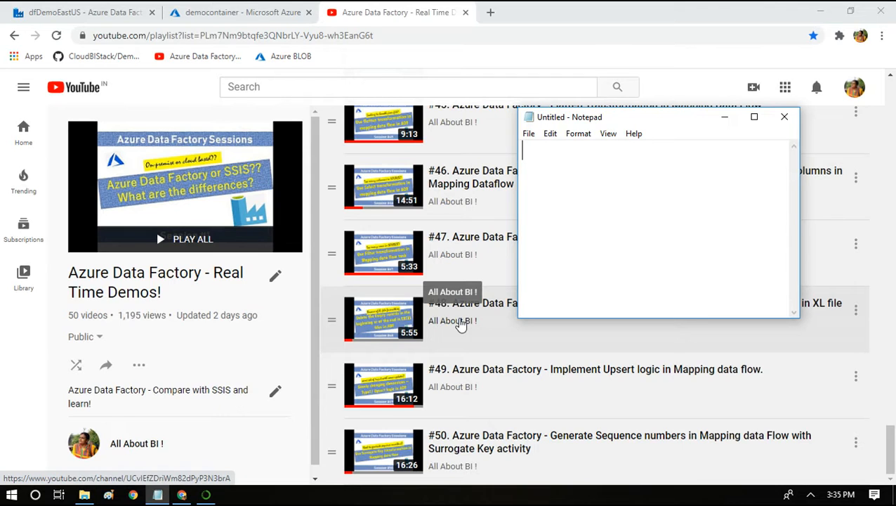
type("input")
key("Return")
key("Return")
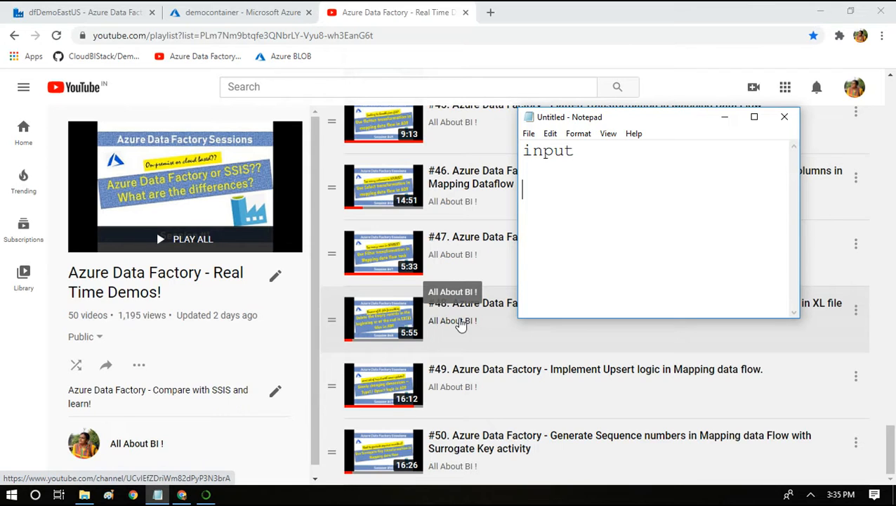
type("@10am  ")
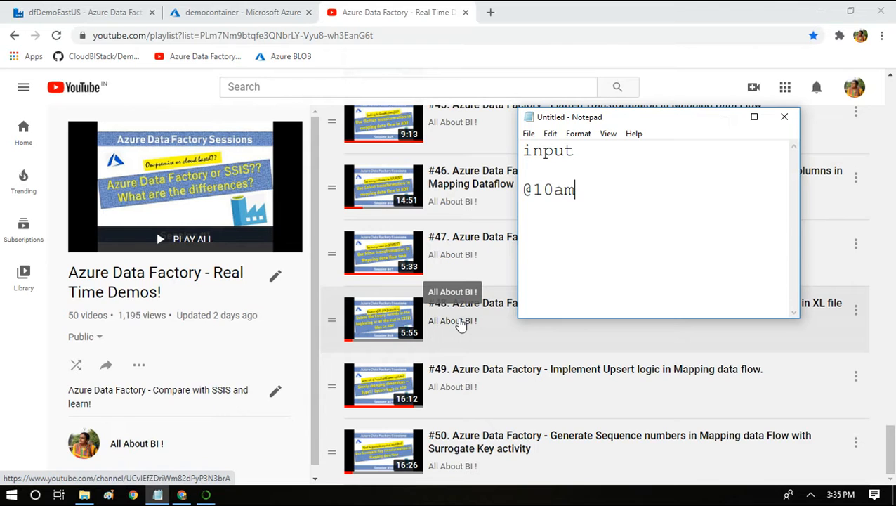
type("@11am")
key("Return")
key("Return")
type("@1")
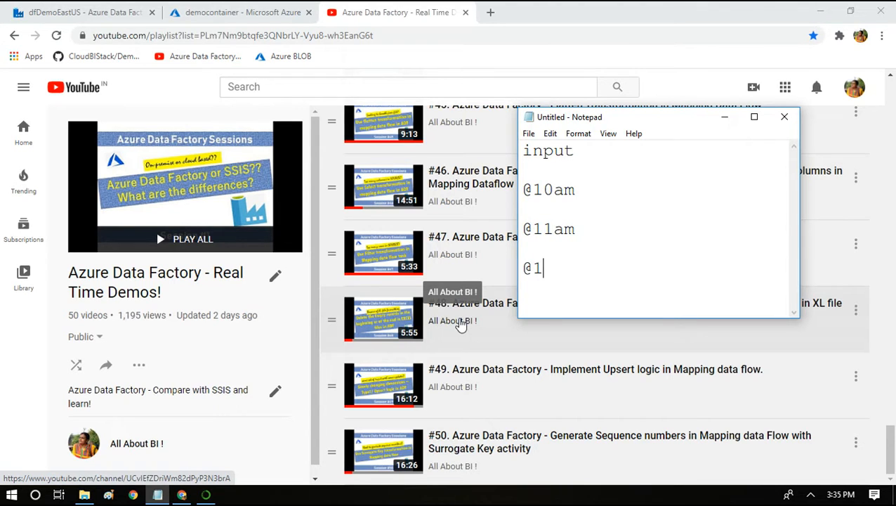
type("2.20  ")
type(".txt")
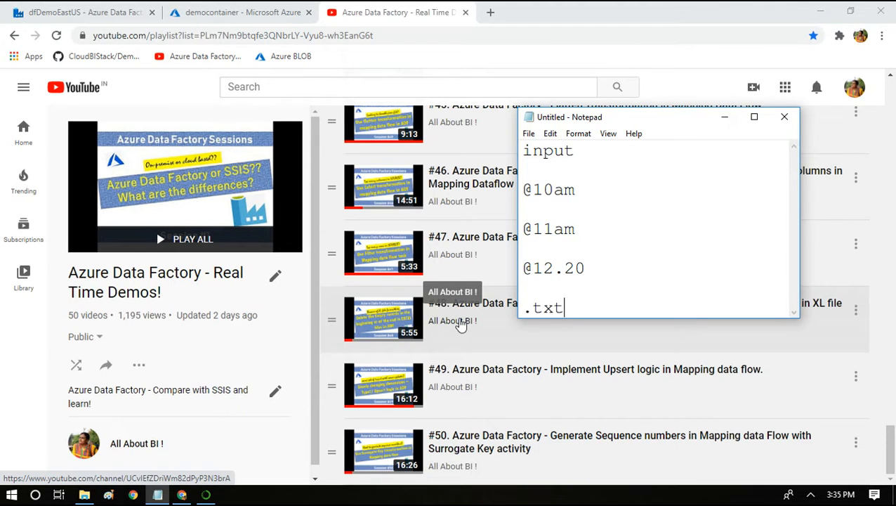
key("shift+Home")
key("Up")
key("Up")
key("shift+End")
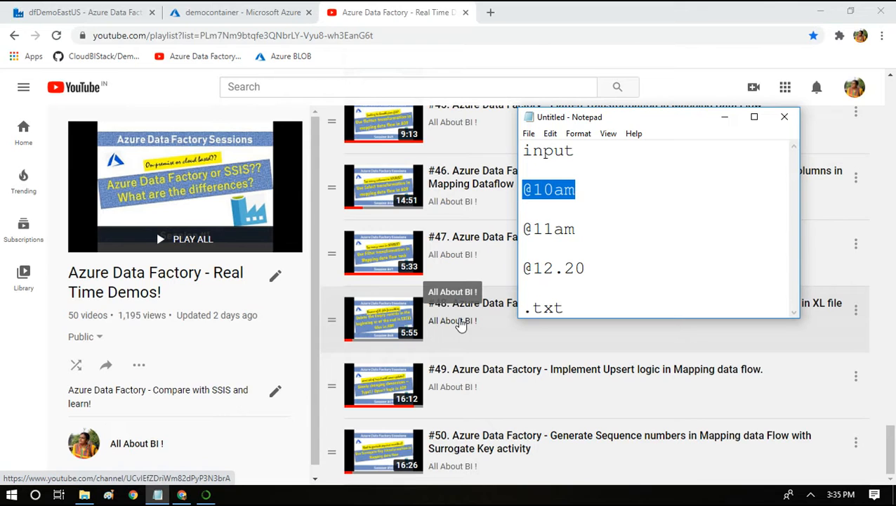
key("ctrl+Home")
key("ctrl+a")
key("Delete")
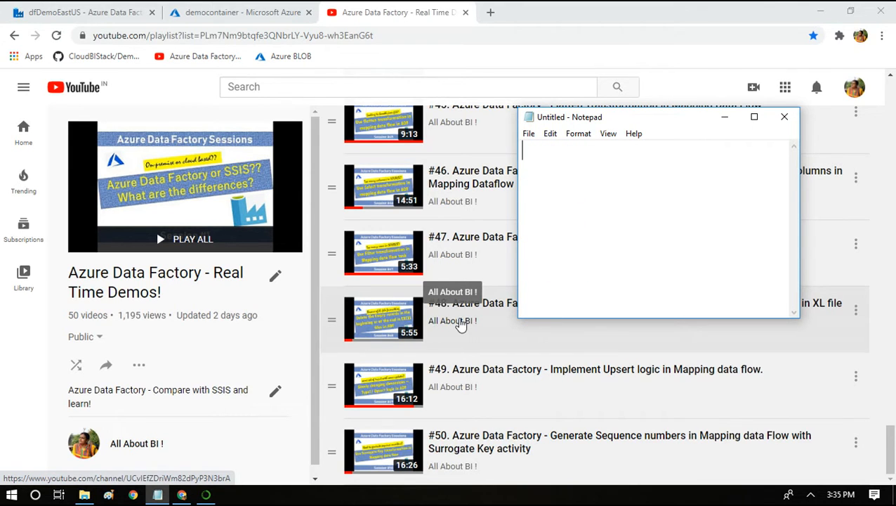
Switch to the Azure portal, inspect the Input folder of democontainer and return to the container's root.
left_click(186, 11)
left_click(237, 193)
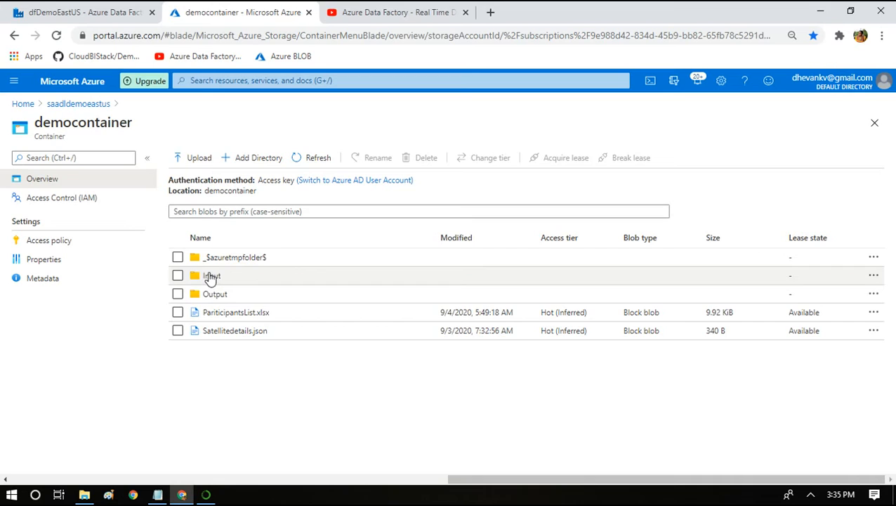
left_click(211, 277)
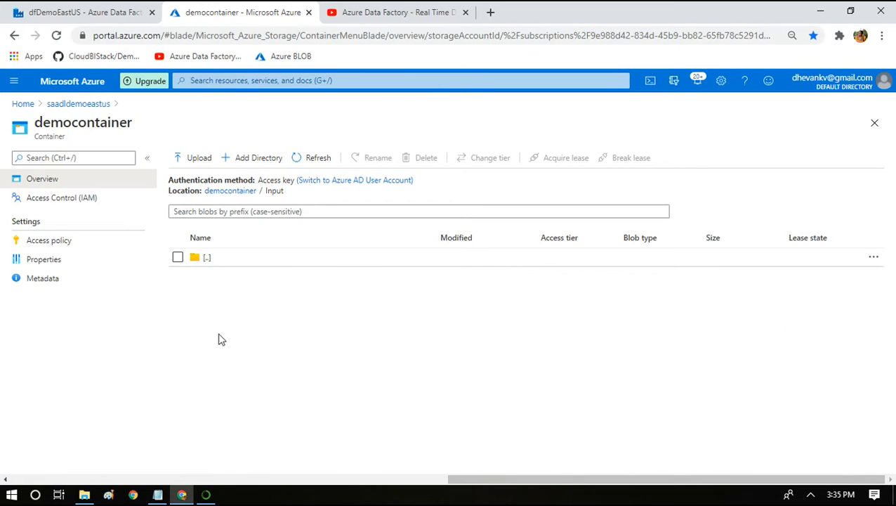
left_click(220, 197)
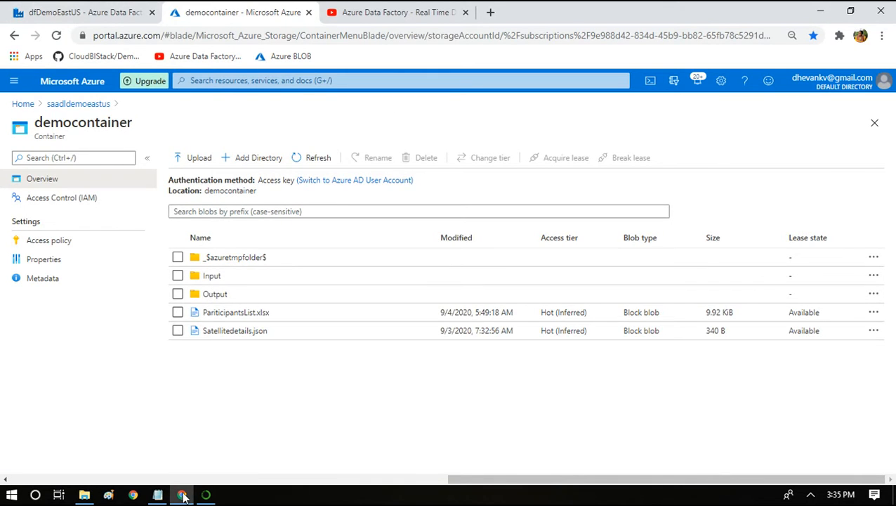
Create a new pipeline in Azure Data Factory and place a Copy data activity on its canvas.
left_click(86, 12)
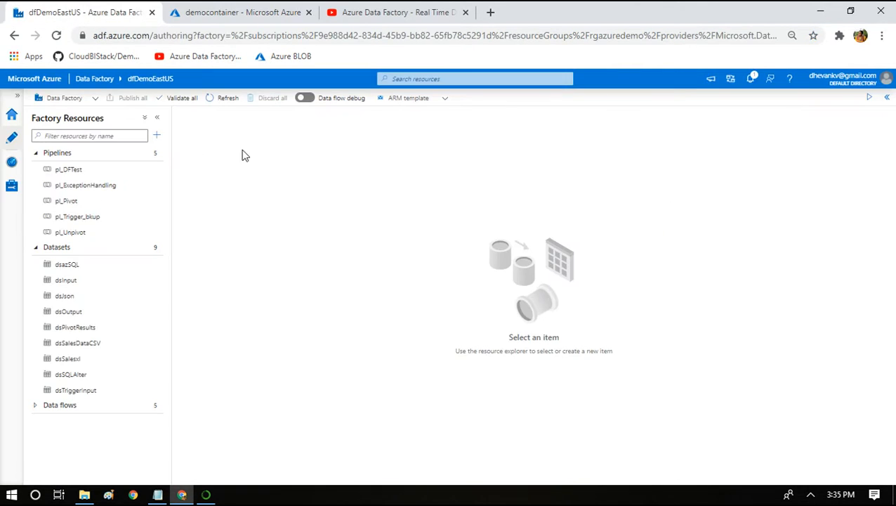
left_click(157, 135)
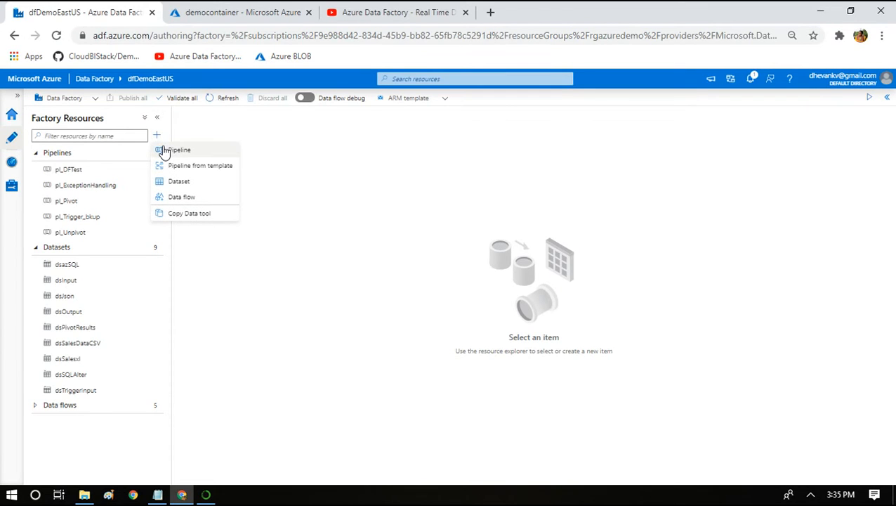
left_click(164, 150)
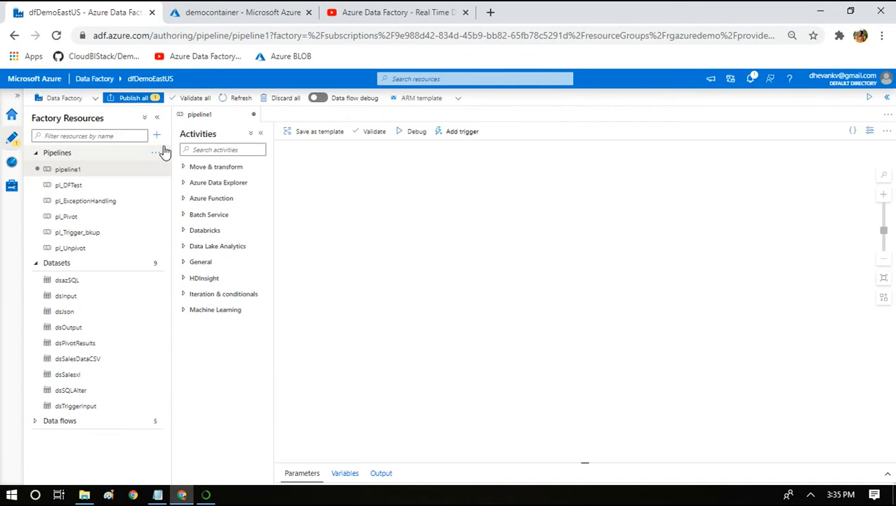
left_click(198, 149)
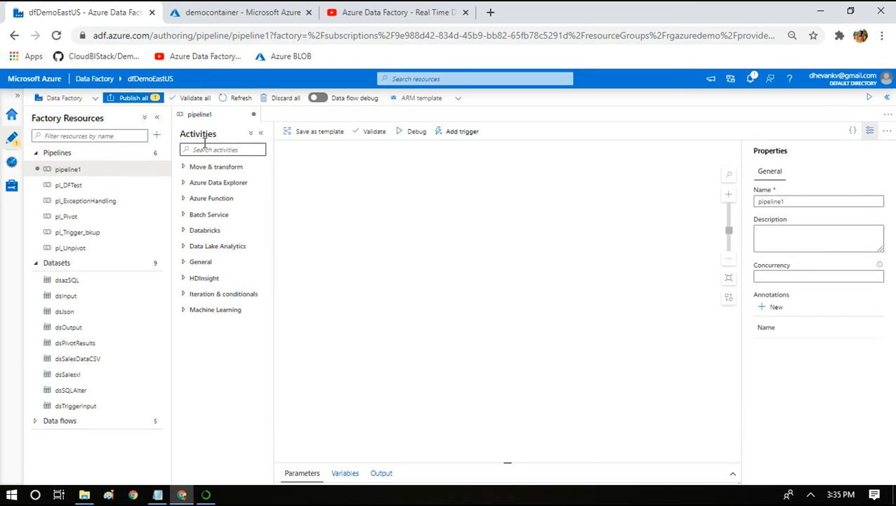
type("copy")
left_click_drag(189, 185, 456, 197)
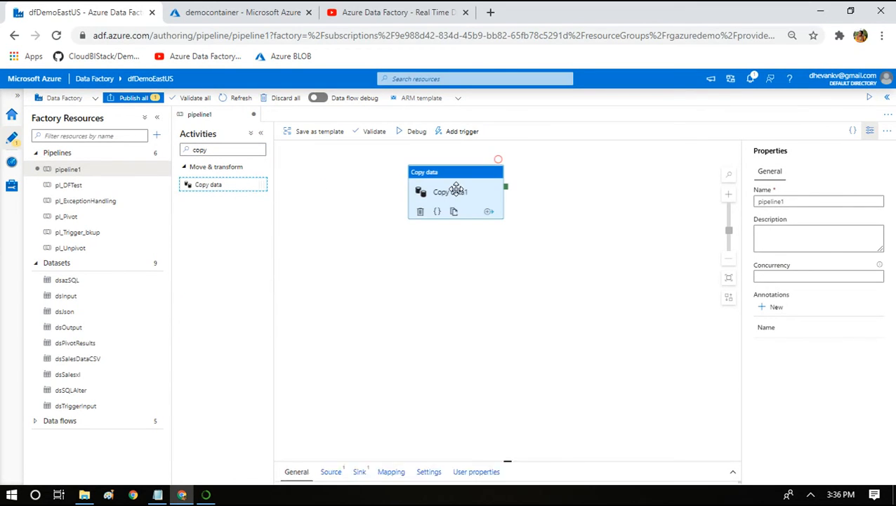
Start a new source dataset for the Copy data activity, using Azure Blob Storage and the DelimitedText format.
left_click(333, 336)
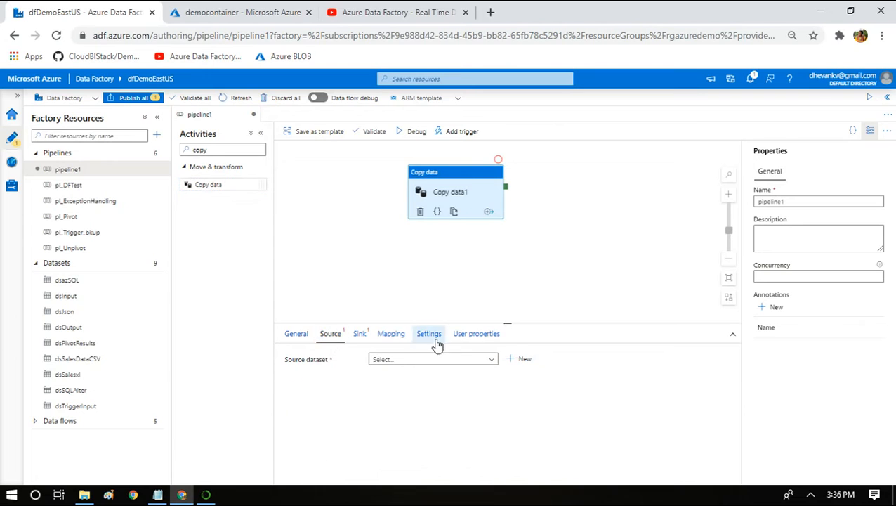
left_click_drag(498, 322, 506, 229)
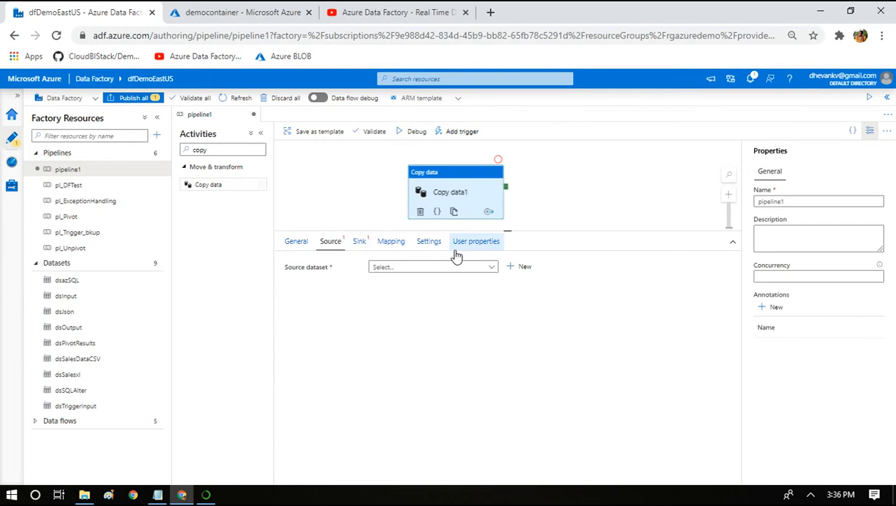
left_click(436, 269)
left_click(518, 268)
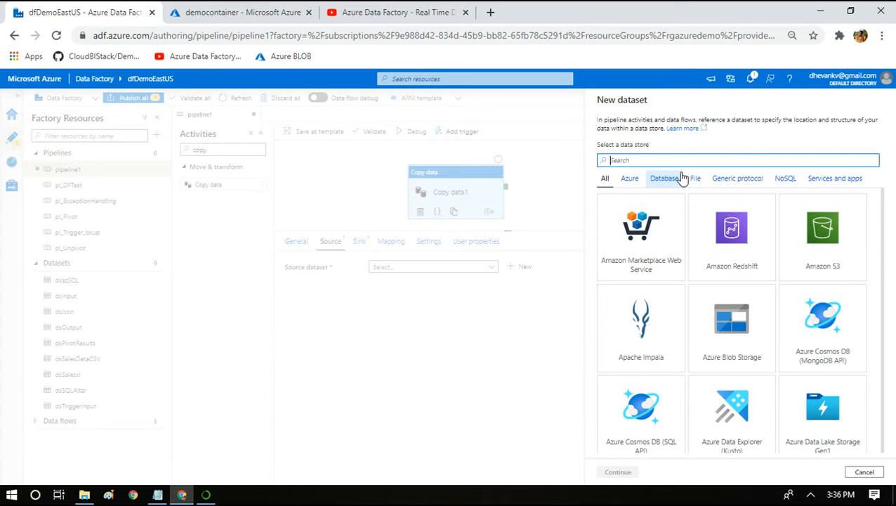
type("blob")
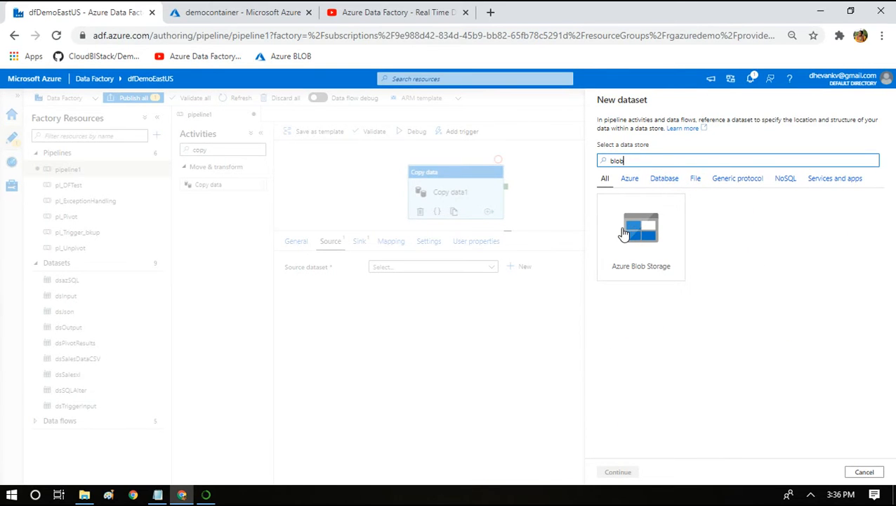
left_click(624, 234)
left_click(614, 471)
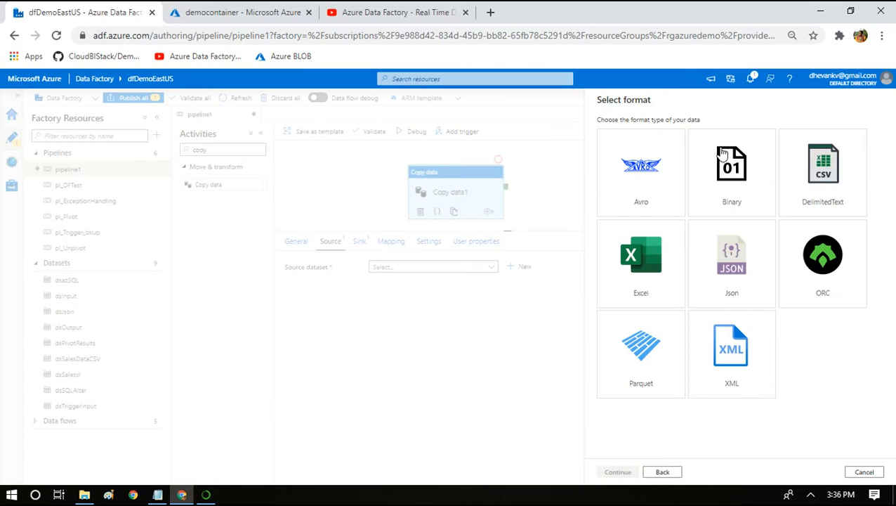
left_click(813, 176)
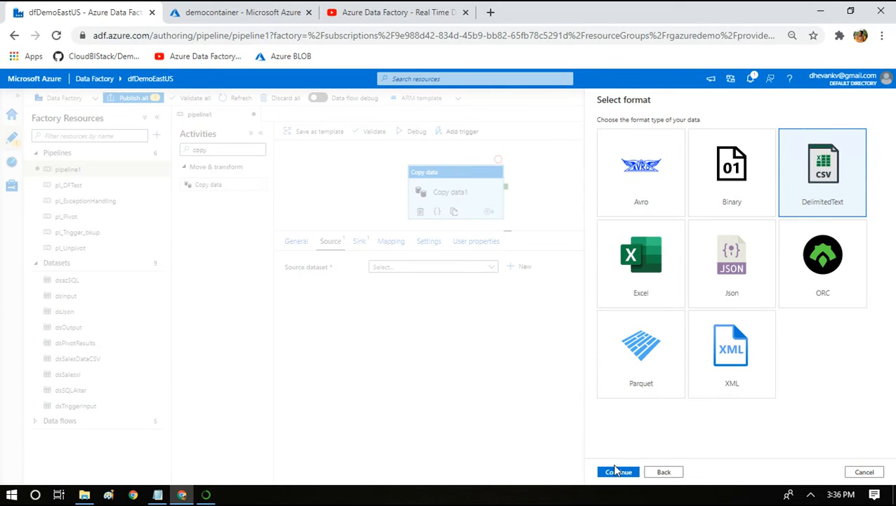
left_click(615, 471)
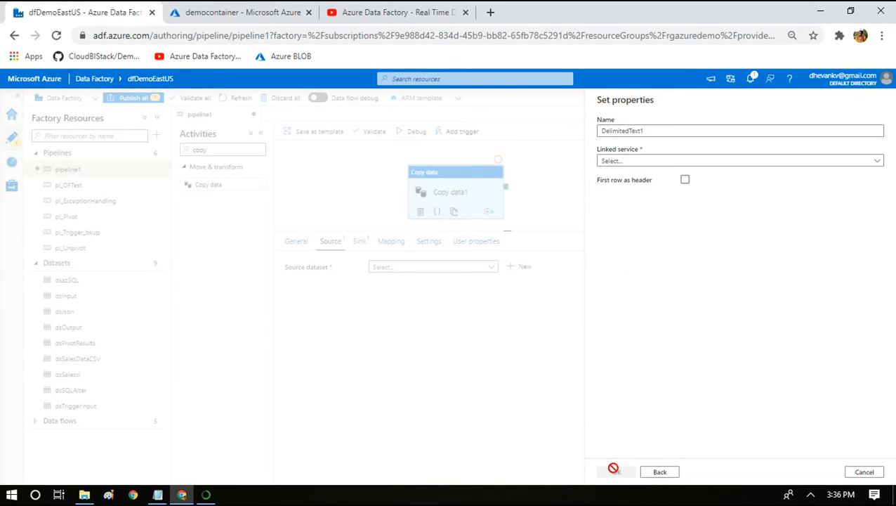
Name the dataset dsInputTrigger and assign it the lsBLOB linked service.
key("ctrl+a")
double_click(629, 135)
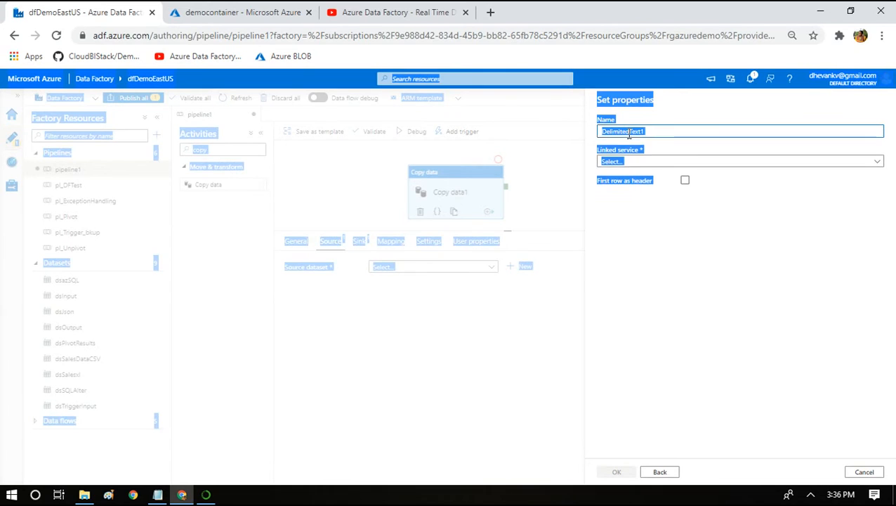
type("dsIn")
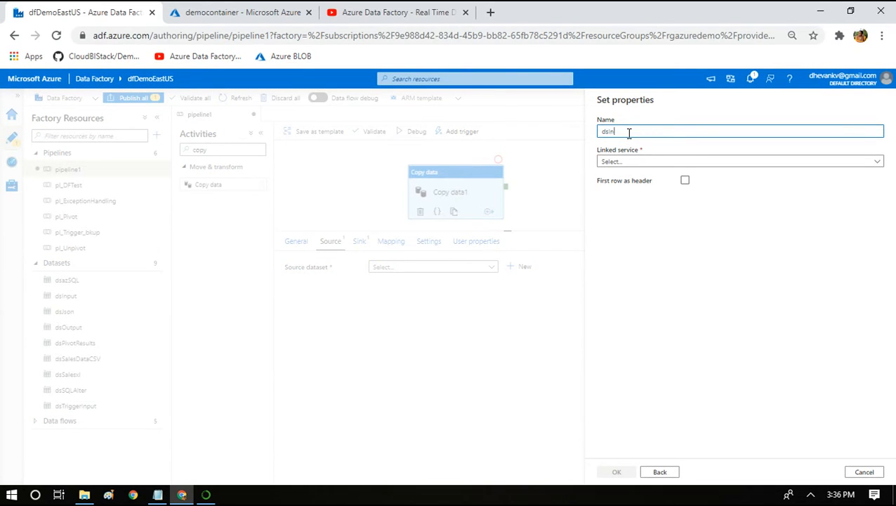
type("putTrigge")
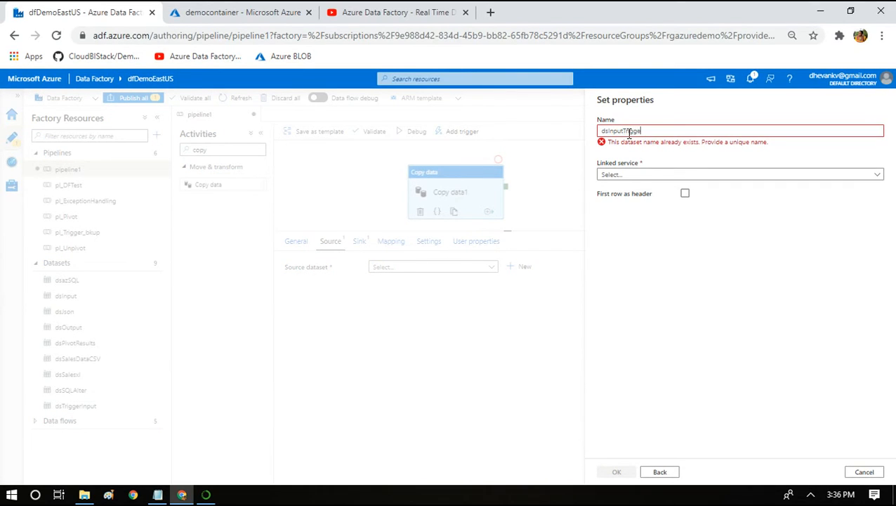
type("r")
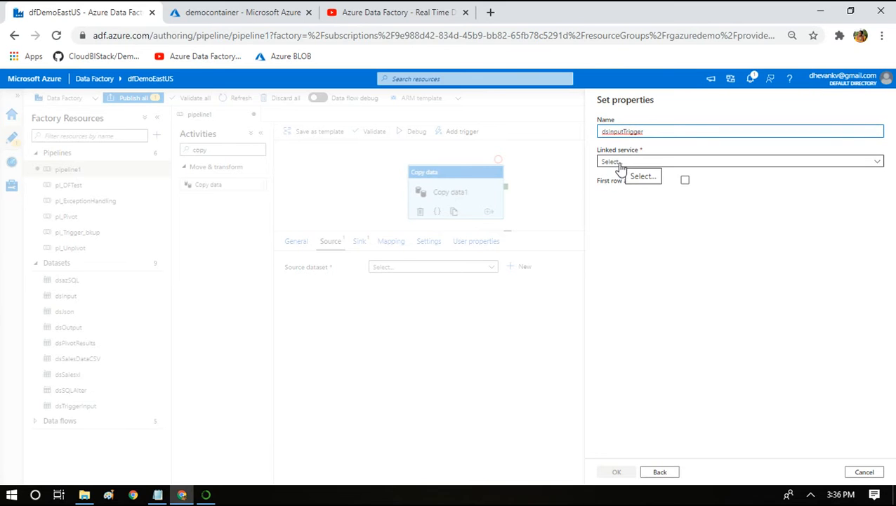
left_click(620, 162)
left_click(613, 224)
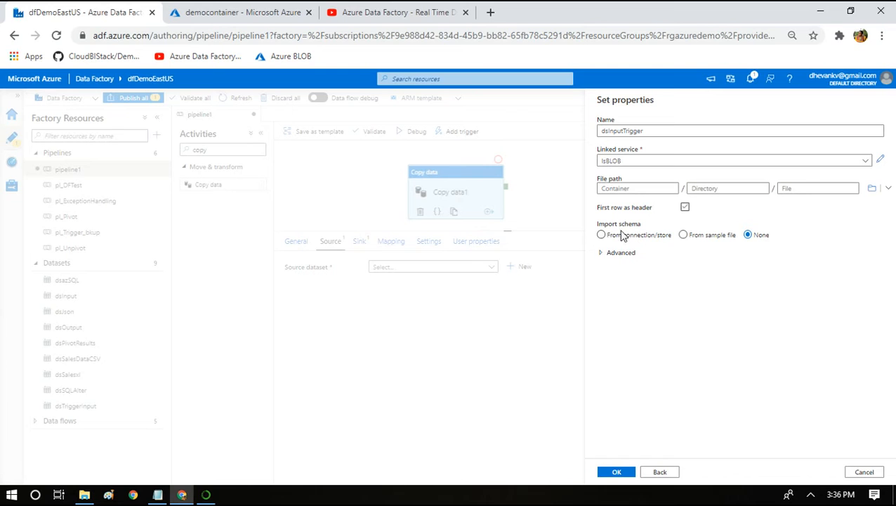
Try to browse into the Input folder of democontainer for the dataset's file path.
left_click(871, 188)
double_click(664, 161)
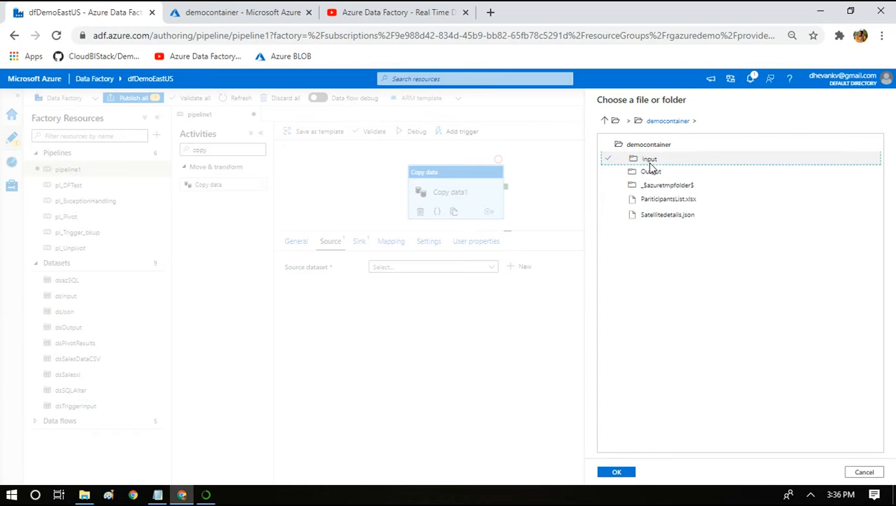
double_click(647, 160)
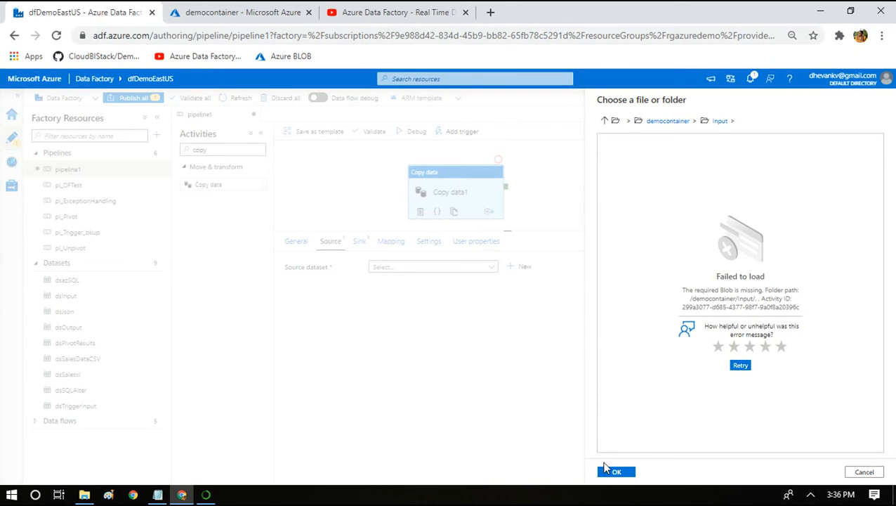
left_click(740, 366)
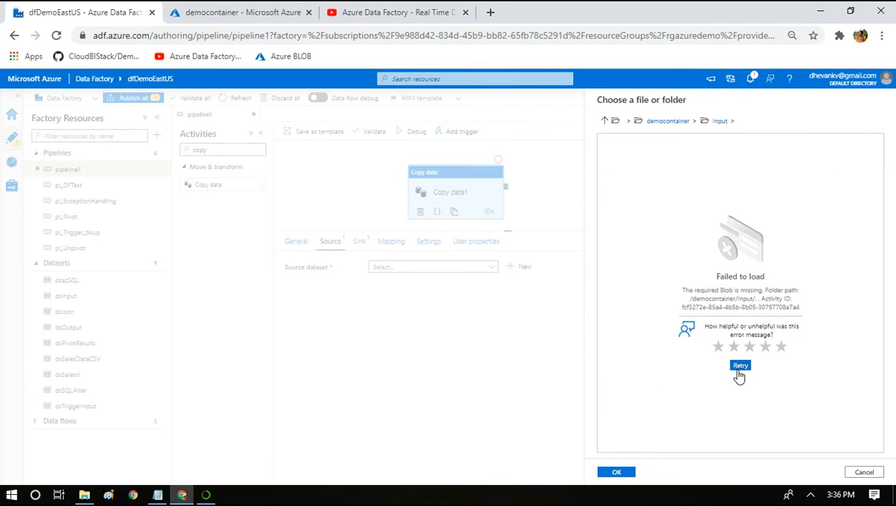
left_click(738, 368)
Go back up to the storage root and choose democontainer as the dataset's file path.
left_click(663, 126)
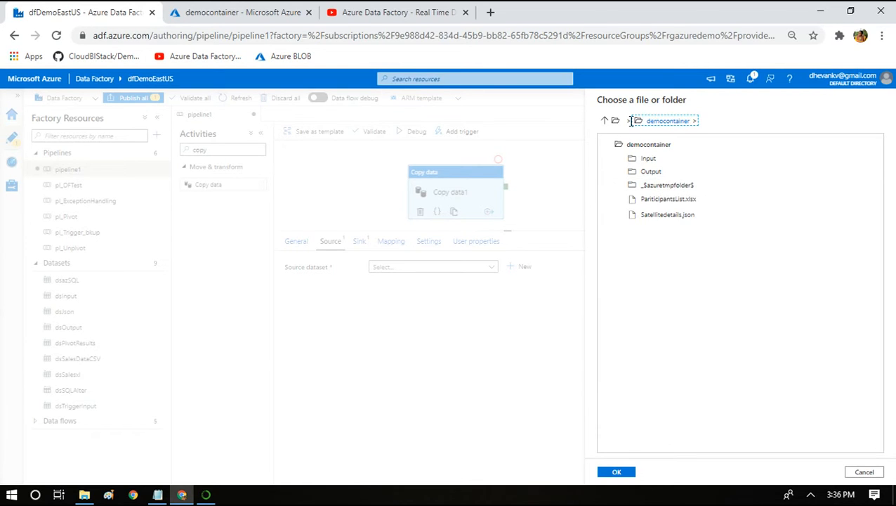
left_click(616, 120)
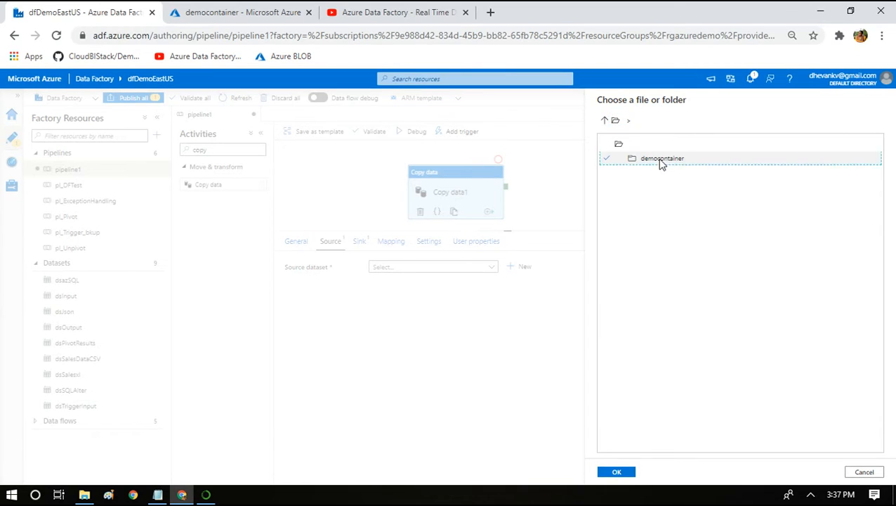
double_click(660, 161)
left_click(614, 473)
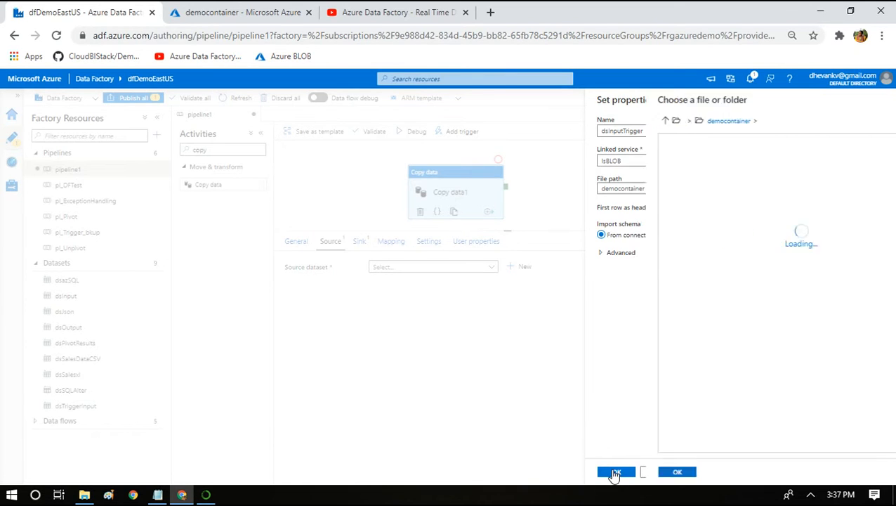
Set the file path's directory to Input, select None for the schema import and create the dataset.
left_click(695, 184)
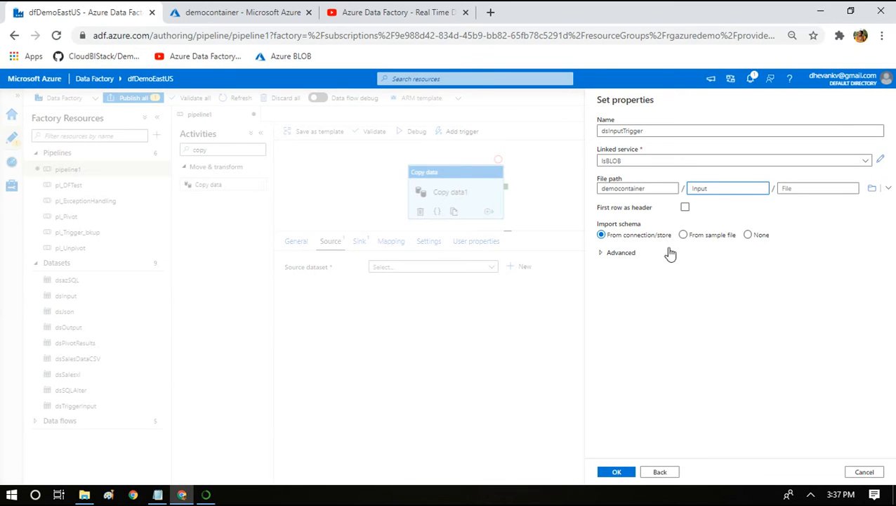
left_click(748, 236)
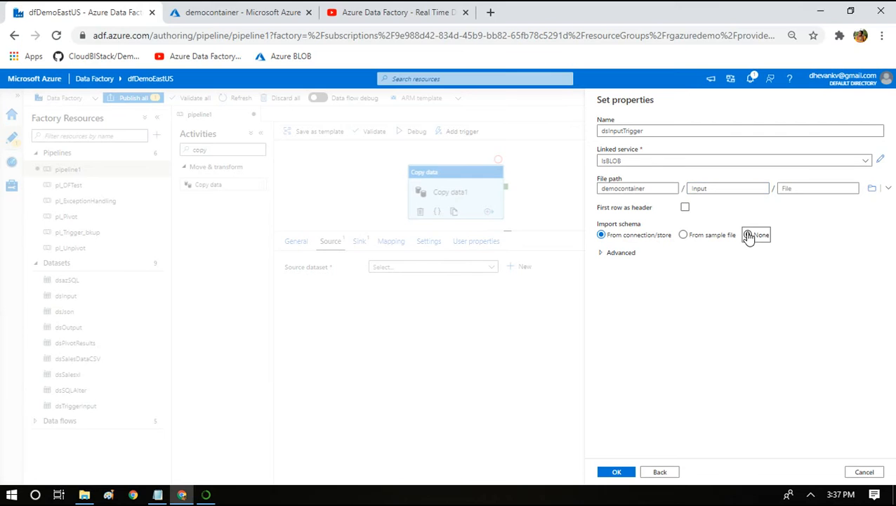
left_click(610, 471)
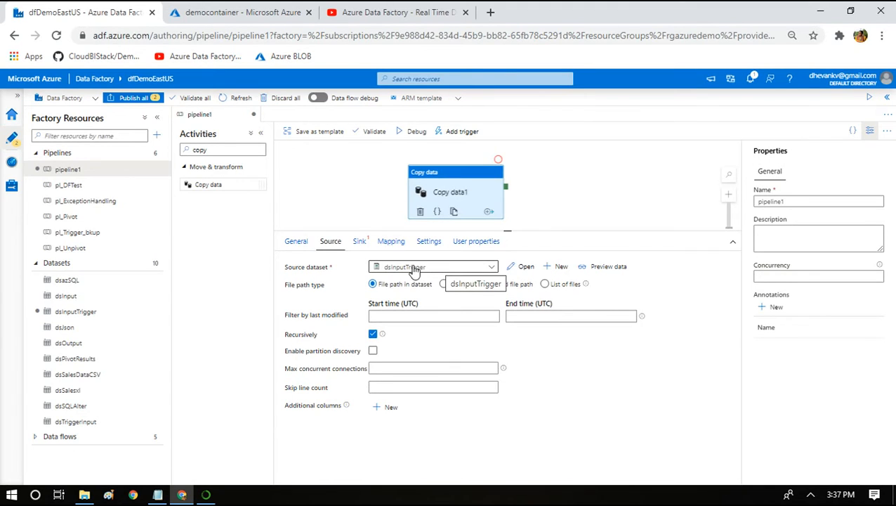
Open the dsInputTrigger source dataset and add a String parameter named FileName without a default value.
left_click(524, 268)
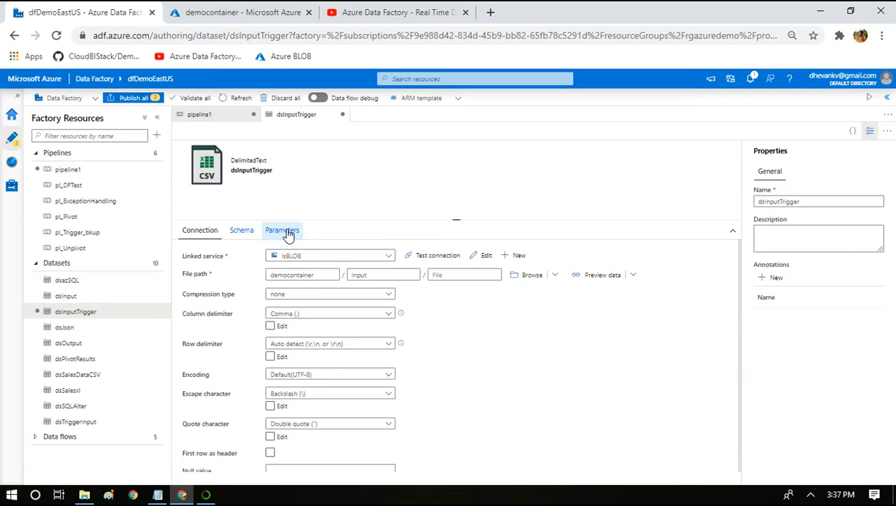
left_click(285, 232)
left_click(201, 258)
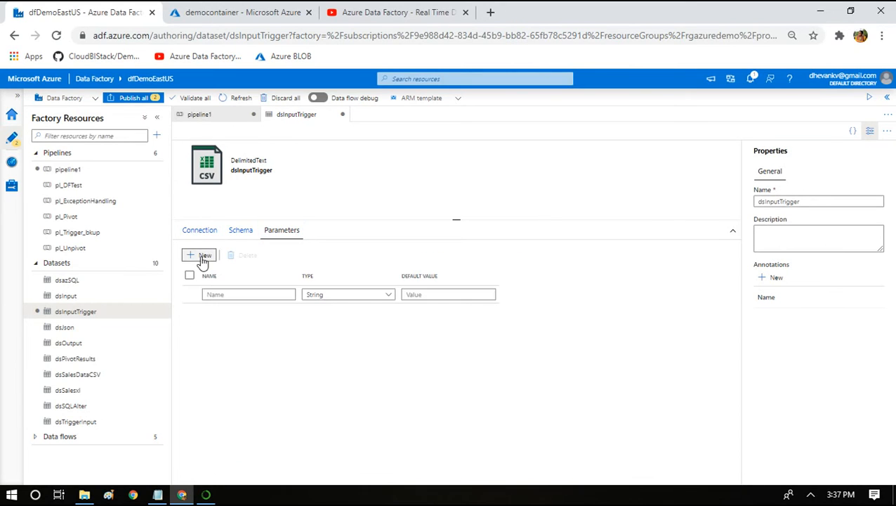
left_click(209, 295)
type("FileName")
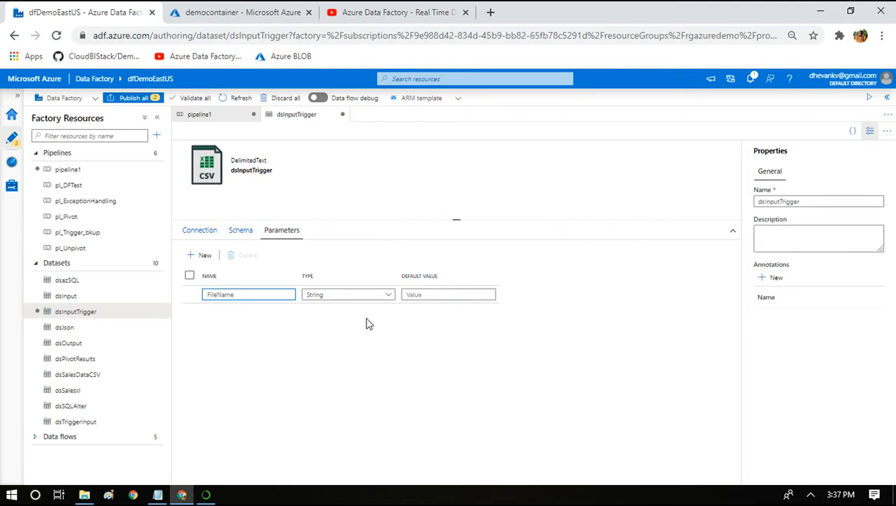
left_click(425, 298)
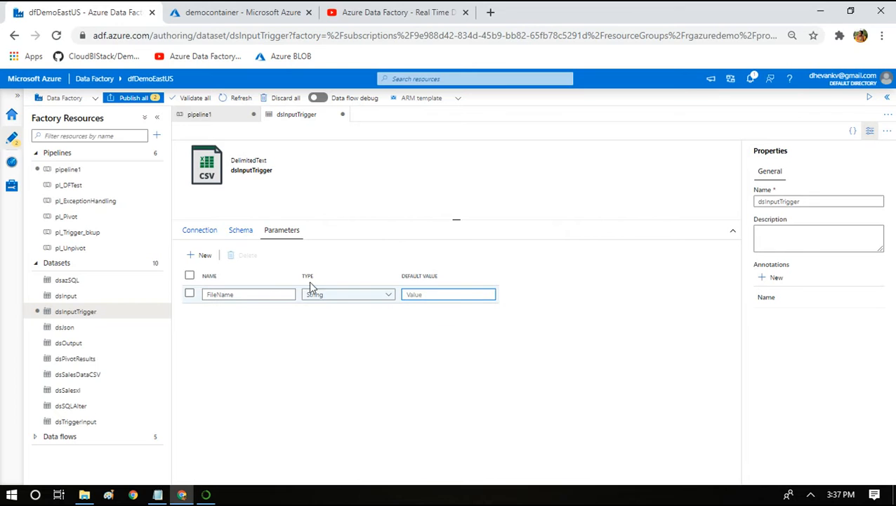
left_click(203, 235)
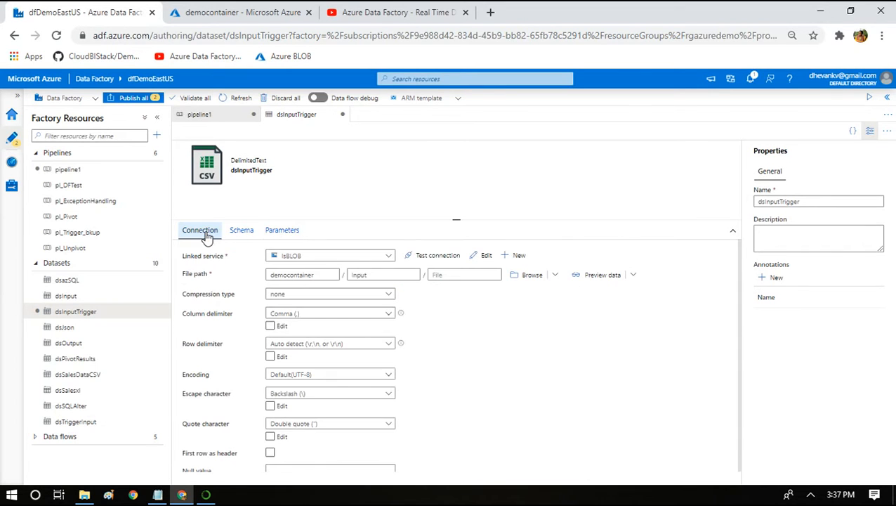
left_click(433, 273)
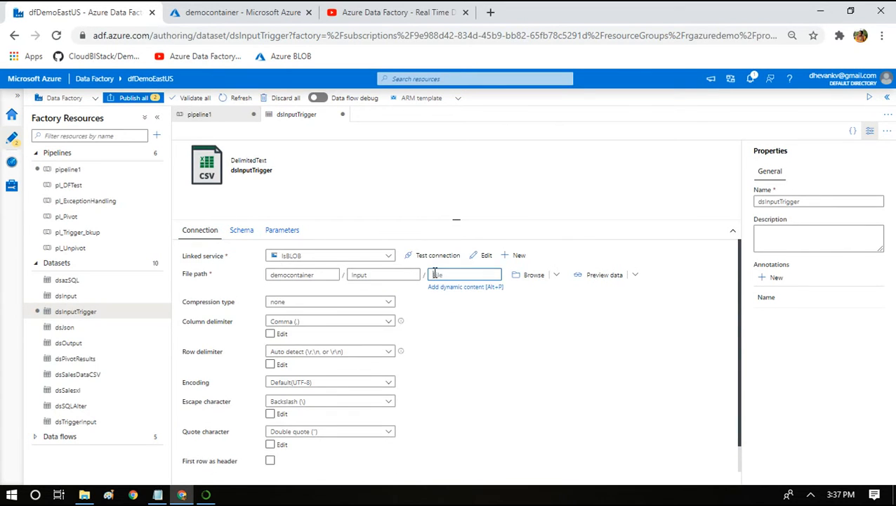
left_click(434, 286)
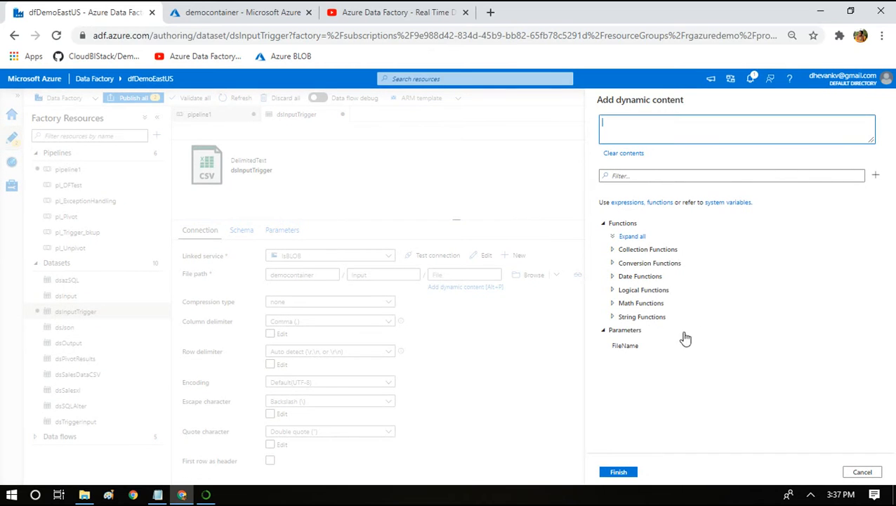
left_click(628, 346)
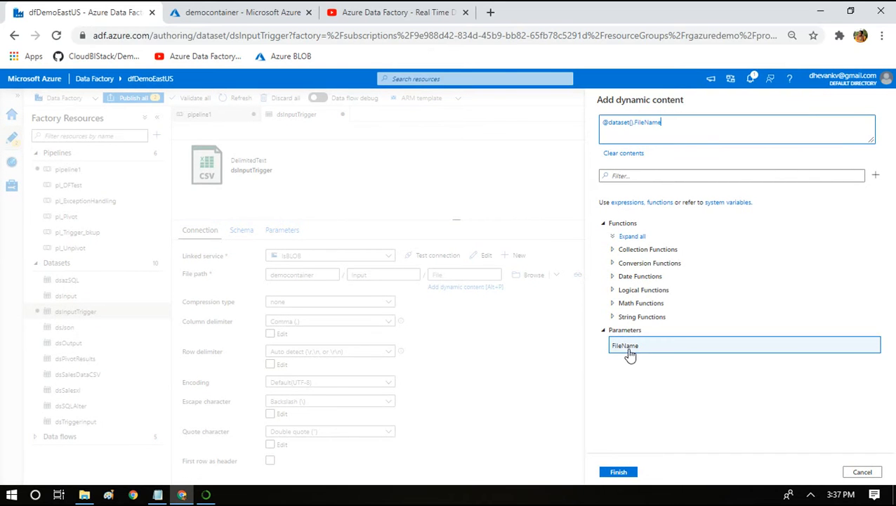
left_click(618, 473)
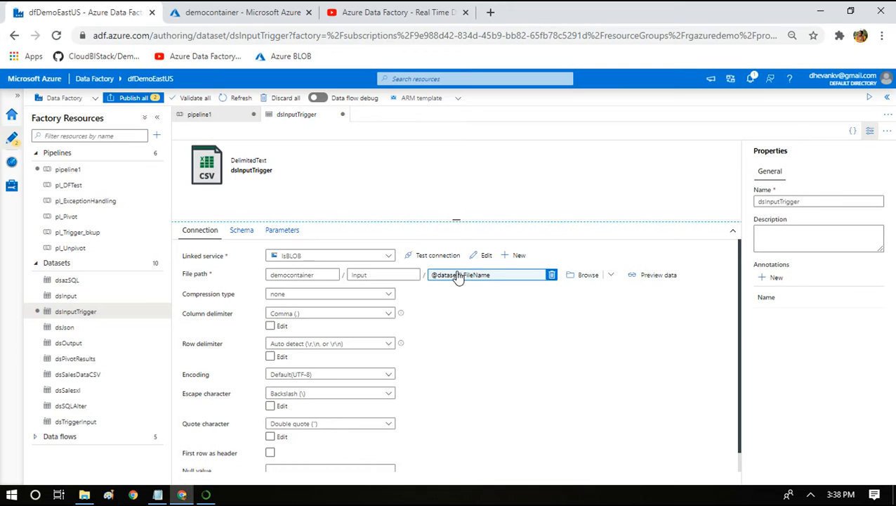
Return to pipeline1, switch to Notepad and write "trigger --> filename" with "folder" on the line below.
left_click(196, 114)
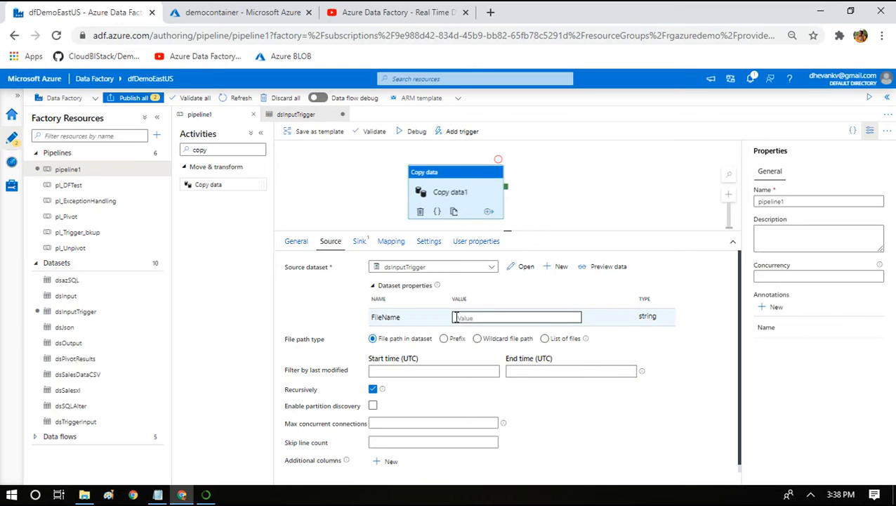
left_click(159, 496)
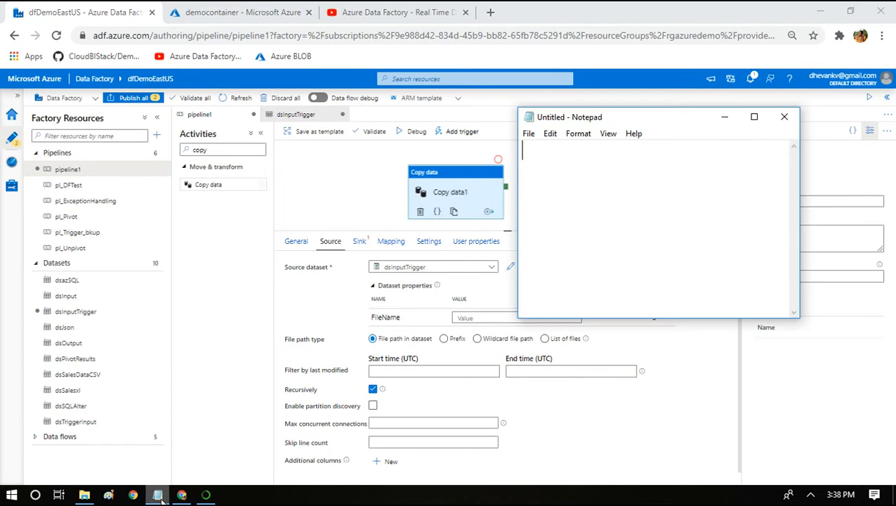
type("trigger -->")
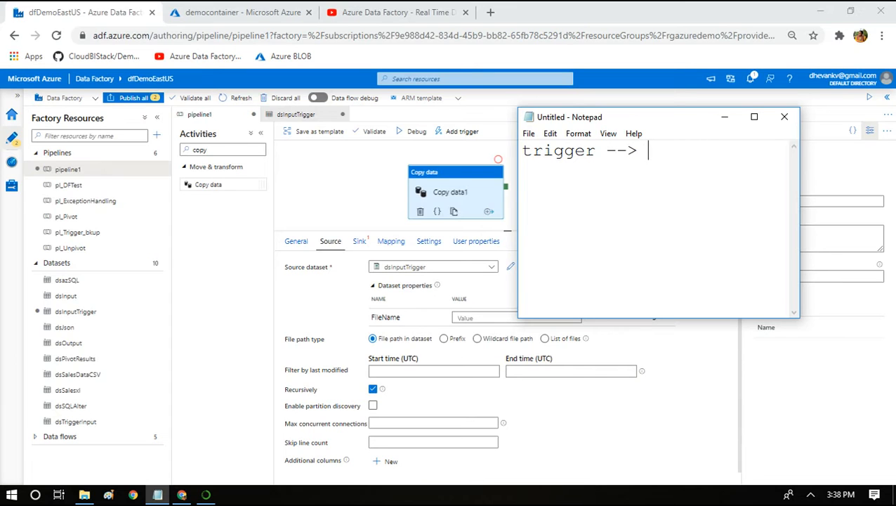
type(" filename")
key("Return")
type("folde")
type("r  ")
type("pipeline -->")
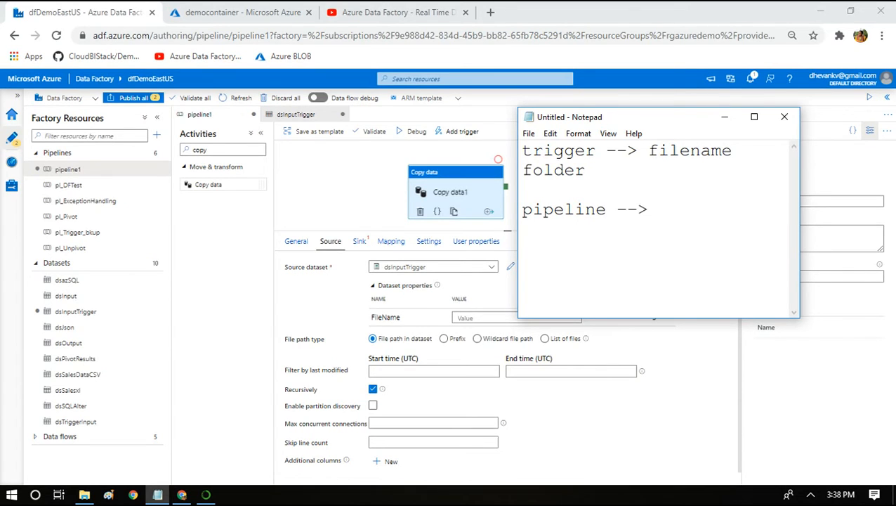
Add the line "pipeline --> dataset" to the note, below a blank line.
key("BackSpace")
type("datra")
key("BackSpace")
key("BackSpace")
type("aset  ")
type("trigger")
type("-->pip")
type("eline-->ds")
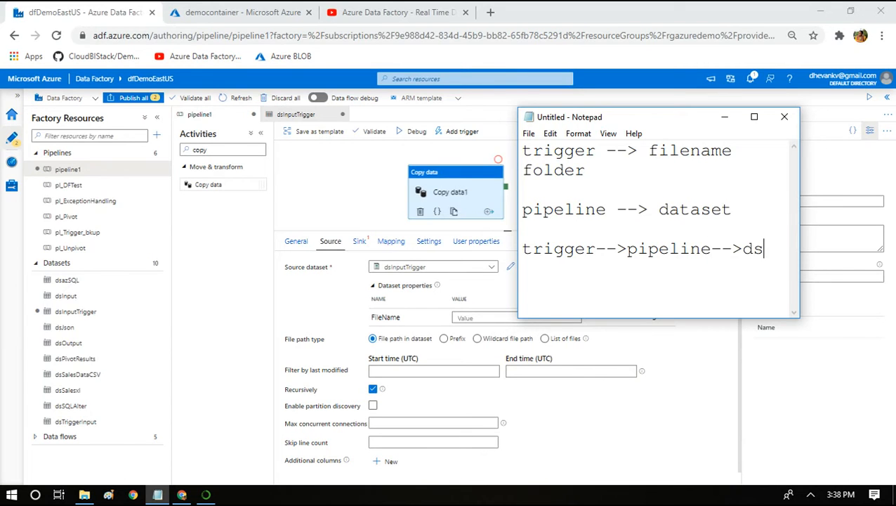
Write "trigger-->pipeline-->ds" as the note's last line, highlight the word pipeline in it and minimize Notepad.
left_click_drag(763, 257, 628, 254)
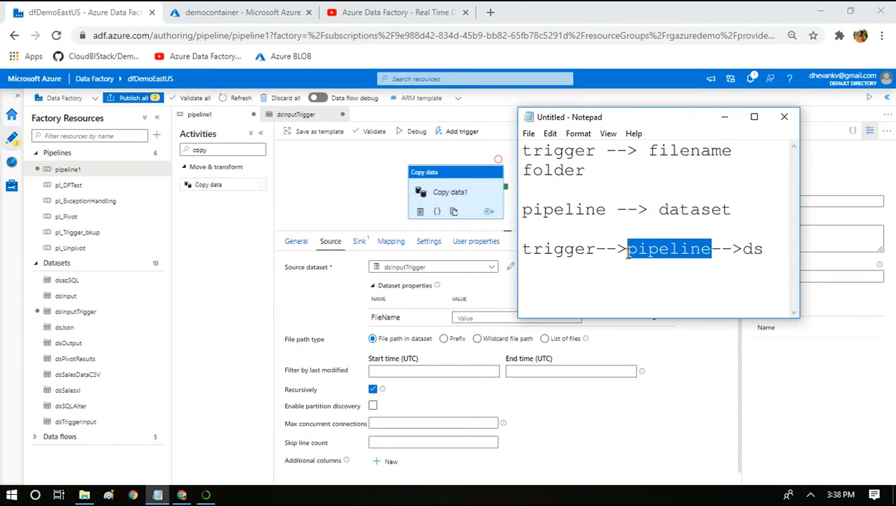
left_click(725, 117)
Add a String parameter named FileNamePL to pipeline1, leaving its default value empty.
left_click(601, 167)
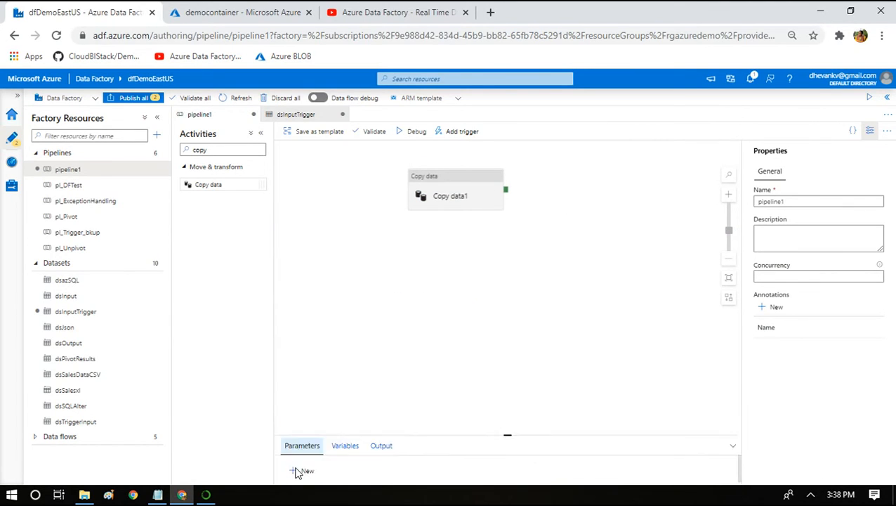
left_click(298, 472)
left_click(303, 359)
left_click(324, 397)
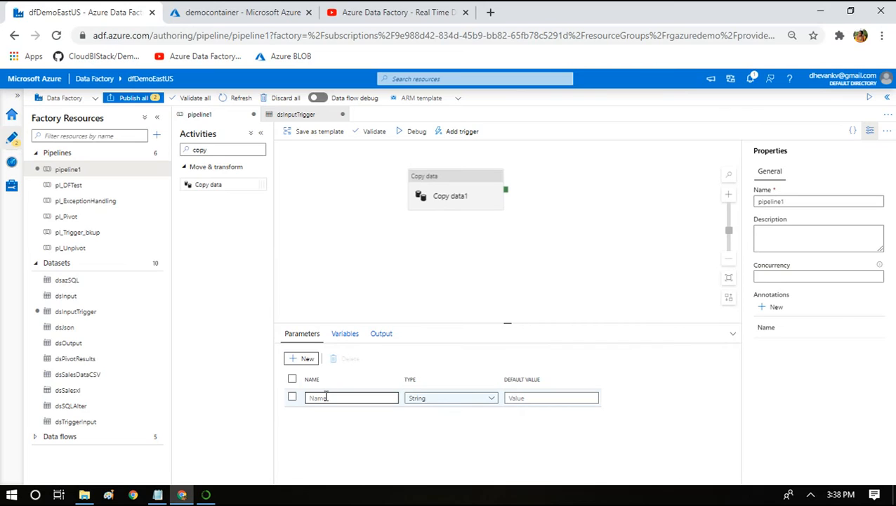
type("FileNamePL")
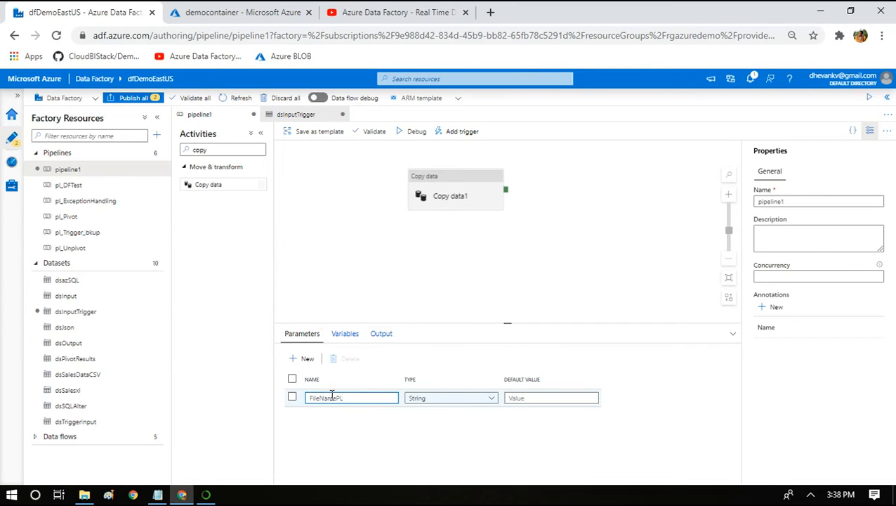
left_click(520, 399)
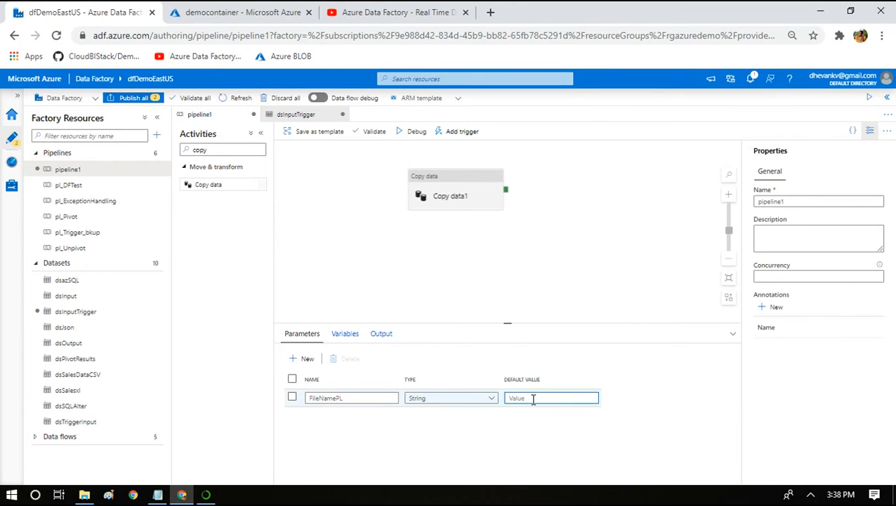
left_click(468, 190)
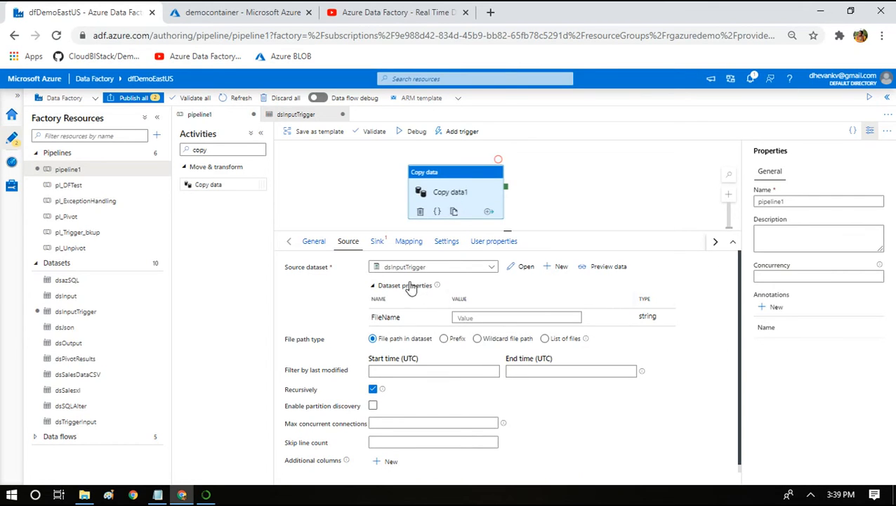
left_click(463, 318)
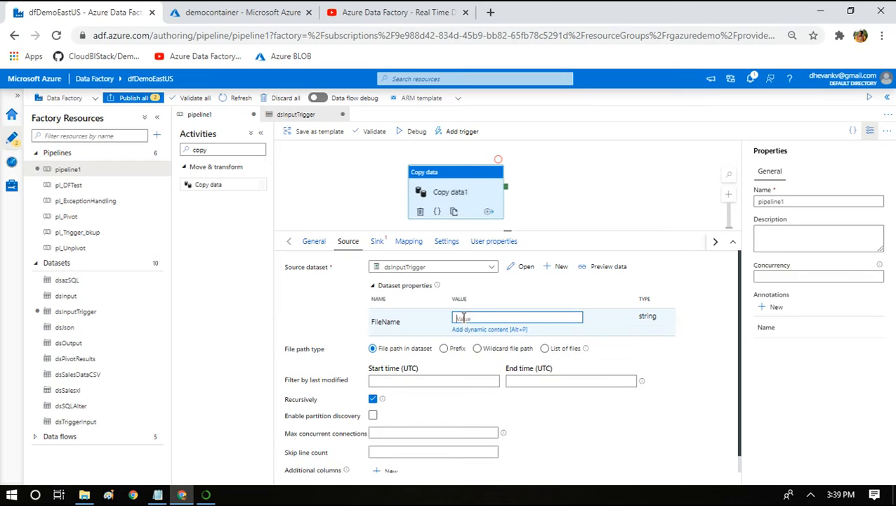
left_click(465, 330)
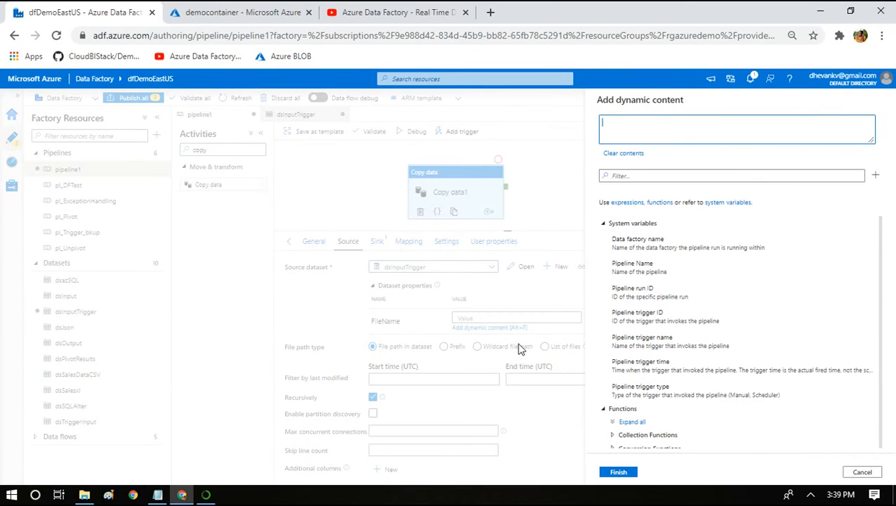
left_click_drag(881, 362, 883, 429)
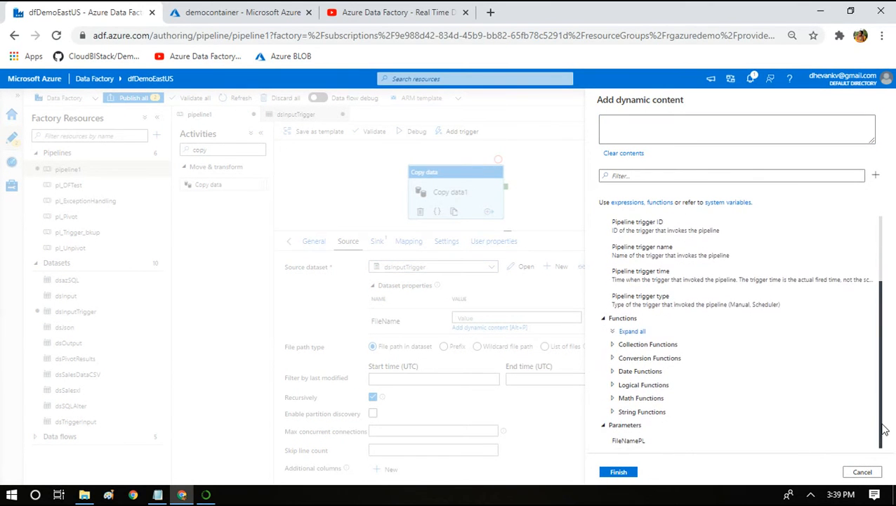
left_click(672, 442)
left_click(615, 474)
right_click(614, 472)
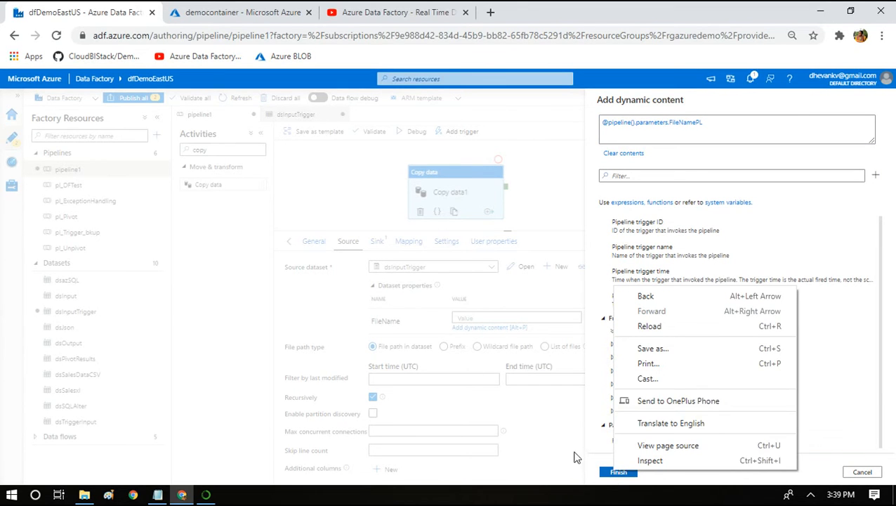
left_click(604, 476)
left_click(604, 478)
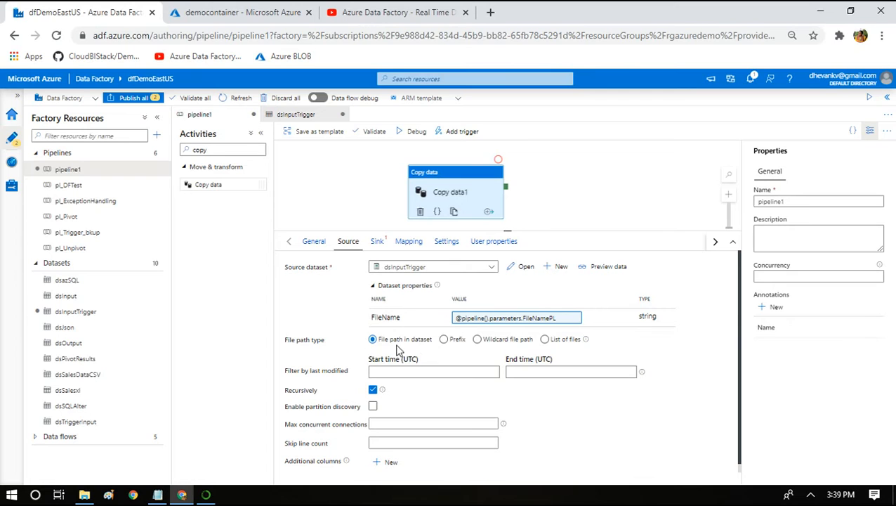
Switch Copy data1's source to Wildcard file path and choose dsOutput as its sink dataset.
left_click(477, 339)
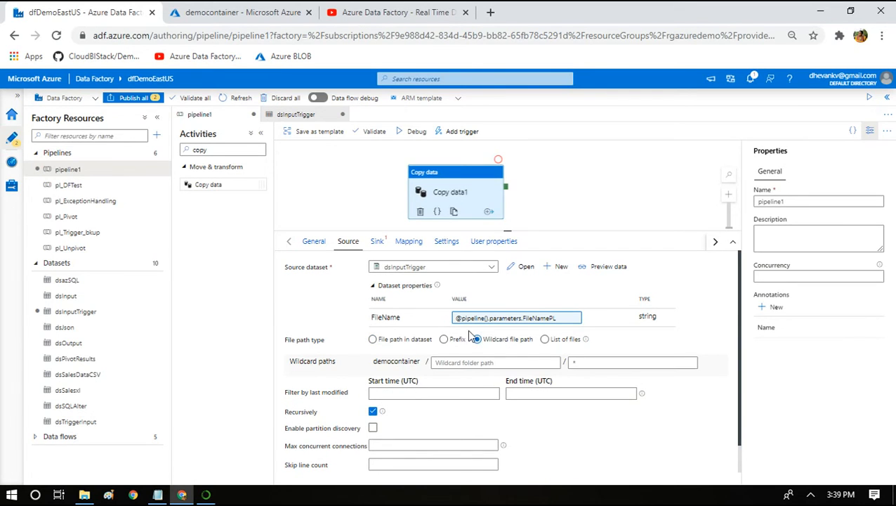
left_click(377, 241)
left_click(379, 266)
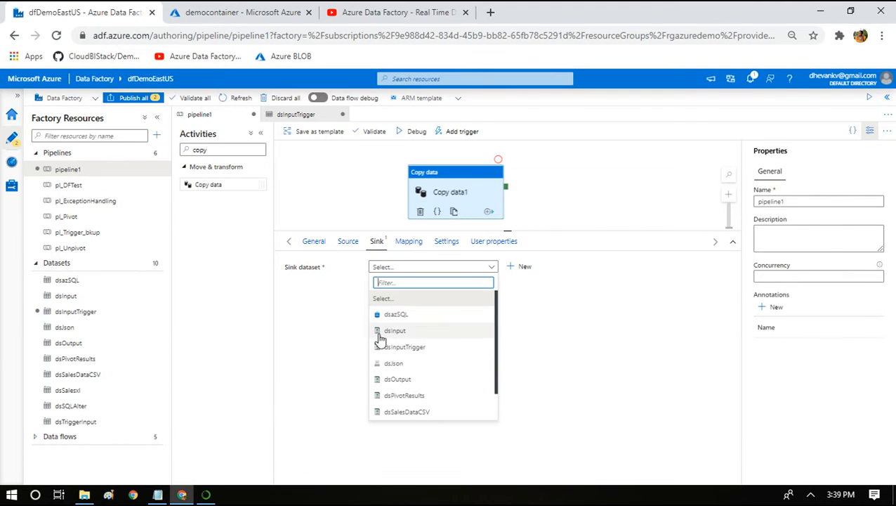
left_click(397, 381)
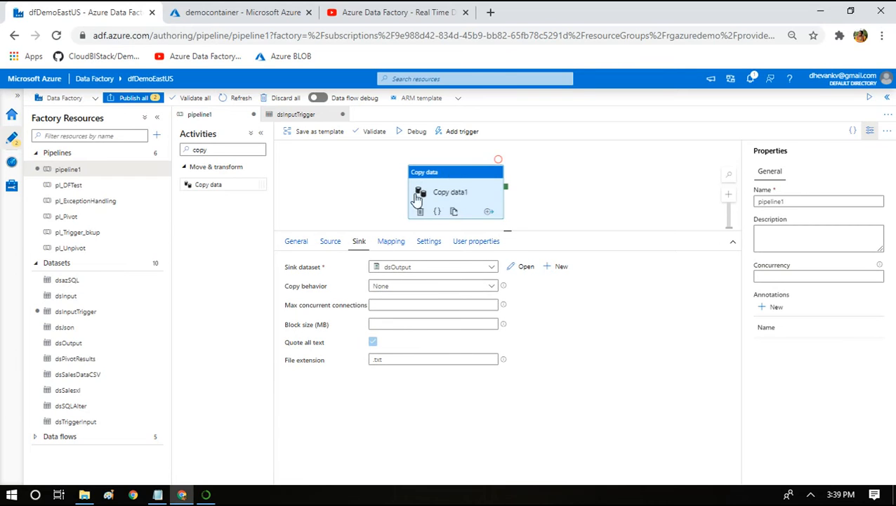
Start a new trigger for pipeline1, name it txtTrigger and set its type to Event.
left_click(316, 213)
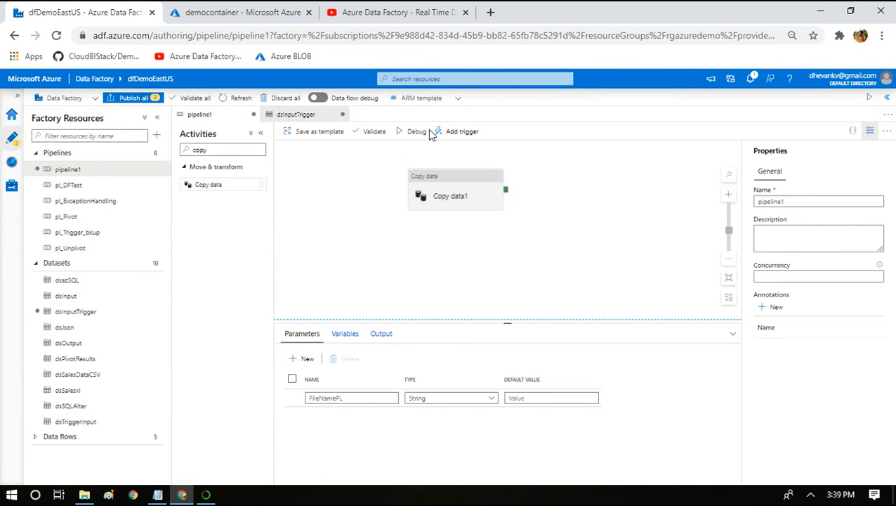
left_click(452, 136)
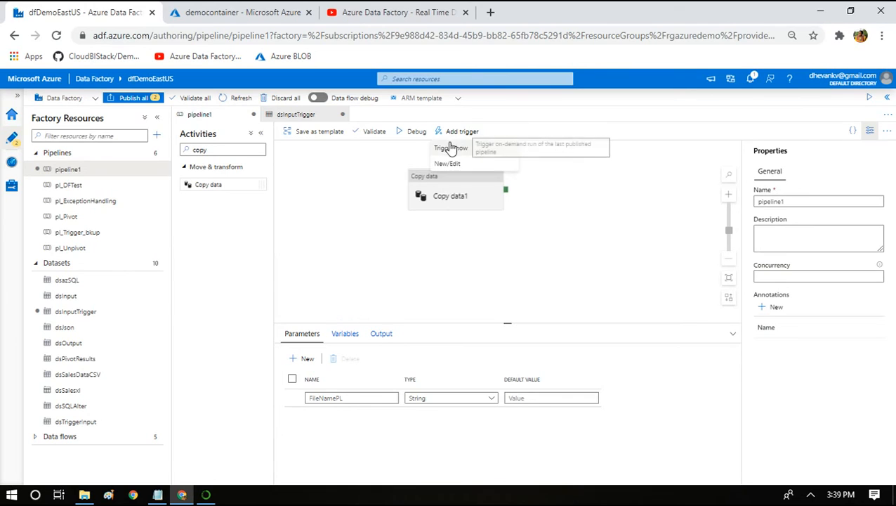
left_click(441, 163)
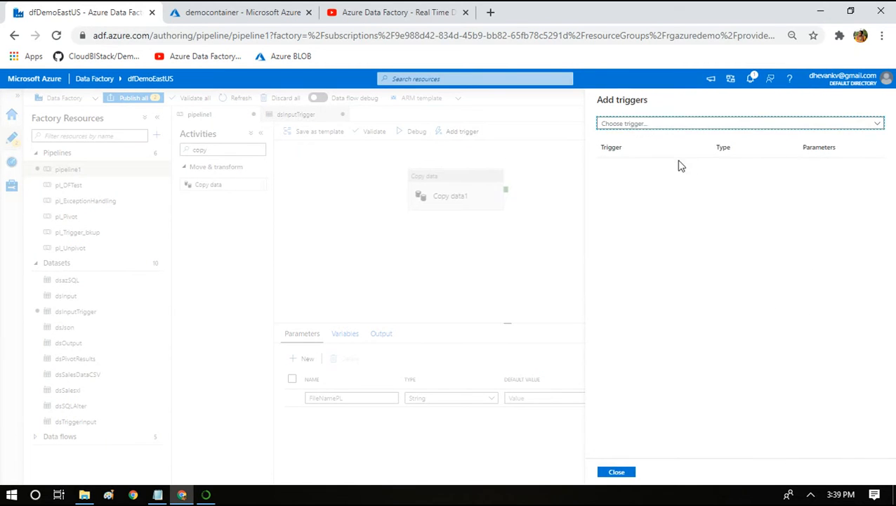
left_click(642, 125)
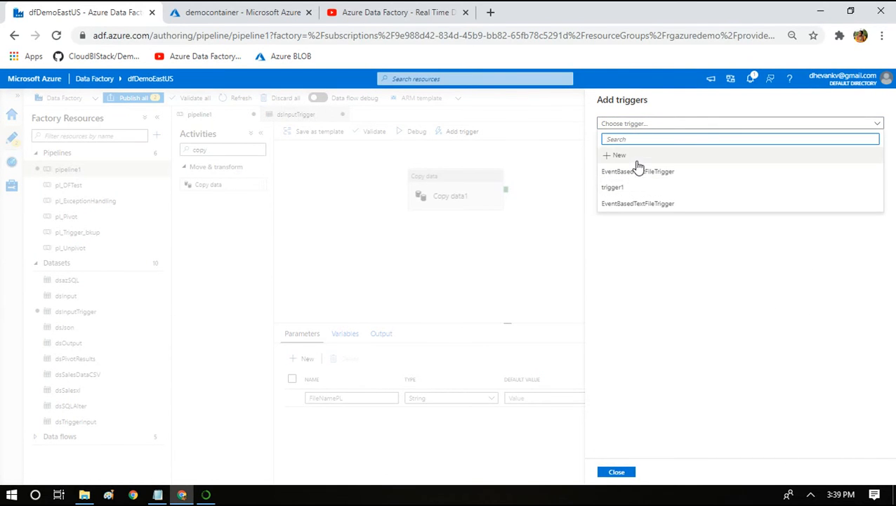
left_click(636, 161)
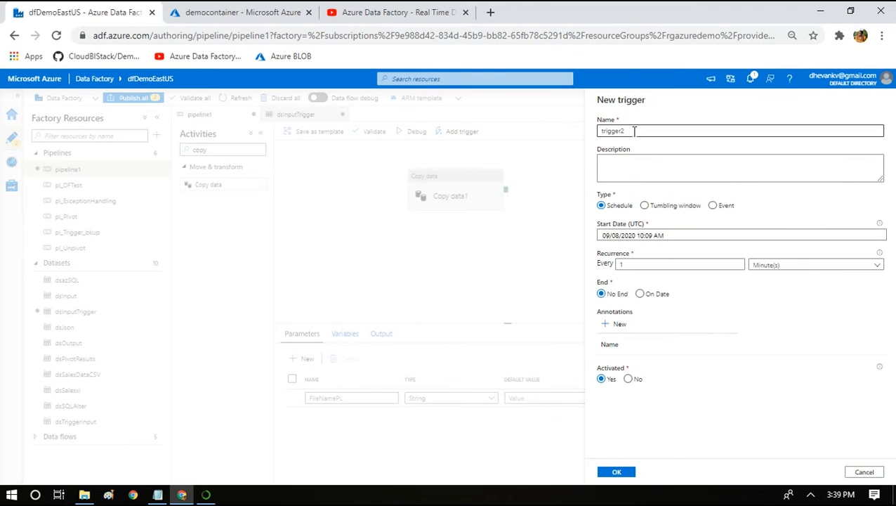
double_click(634, 130)
type("t")
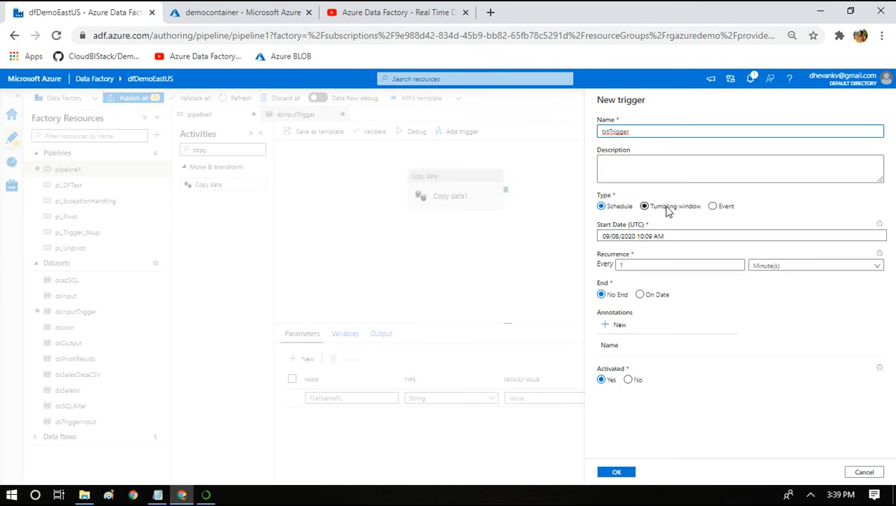
left_click(712, 206)
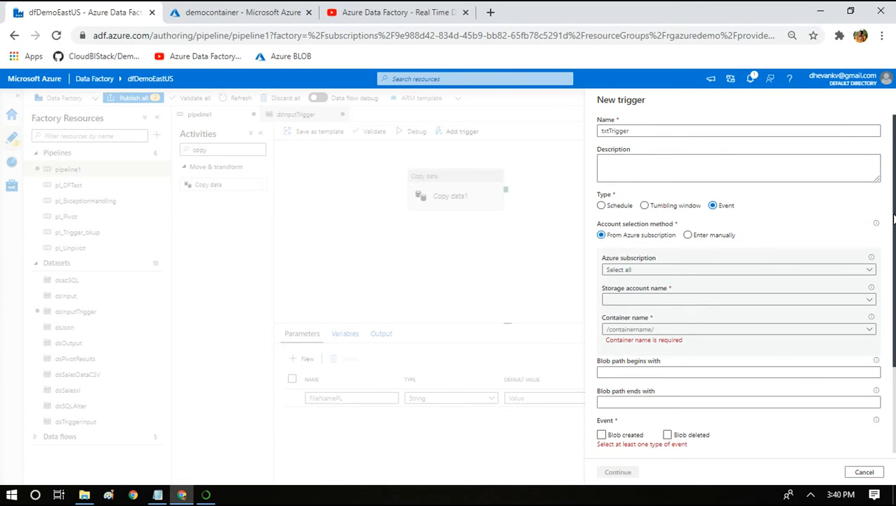
Enable the Blob created event for txtTrigger and select subscription azDemo, storage account saadldemoeastus and container democontainer.
scroll(893, 221, "down", 2)
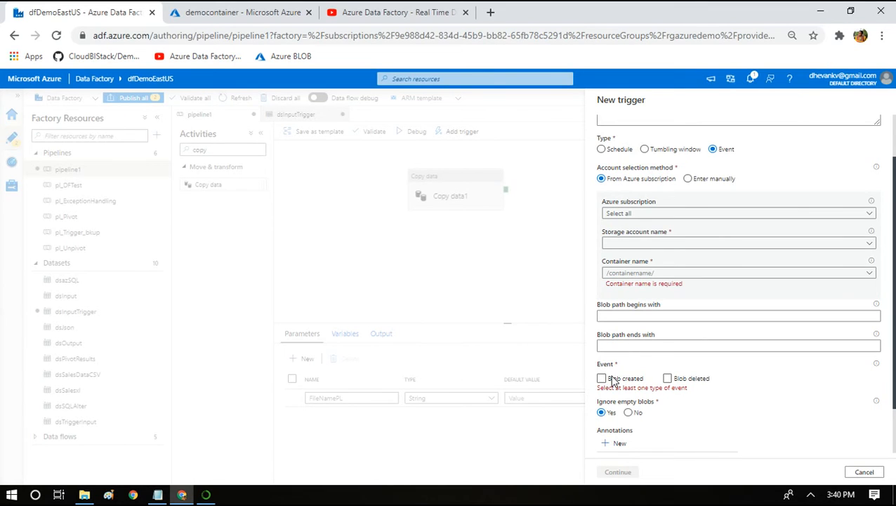
left_click(602, 379)
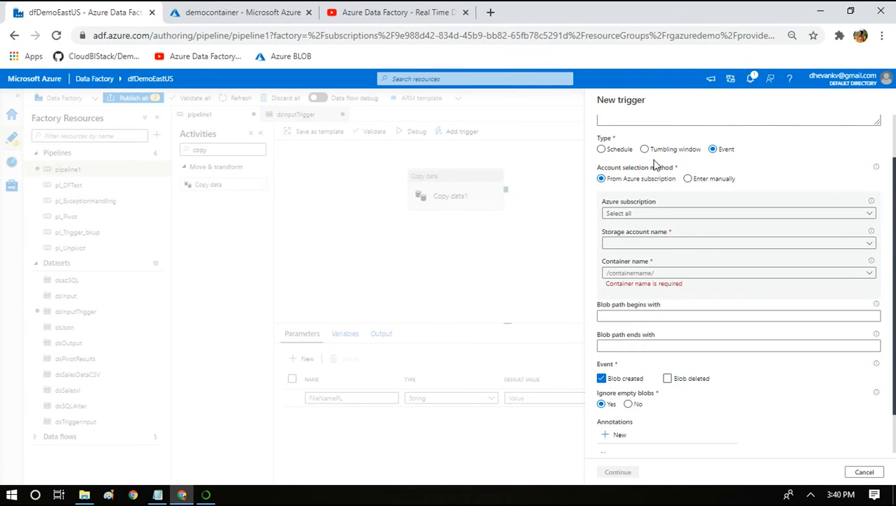
left_click(639, 213)
right_click(618, 242)
left_click(615, 244)
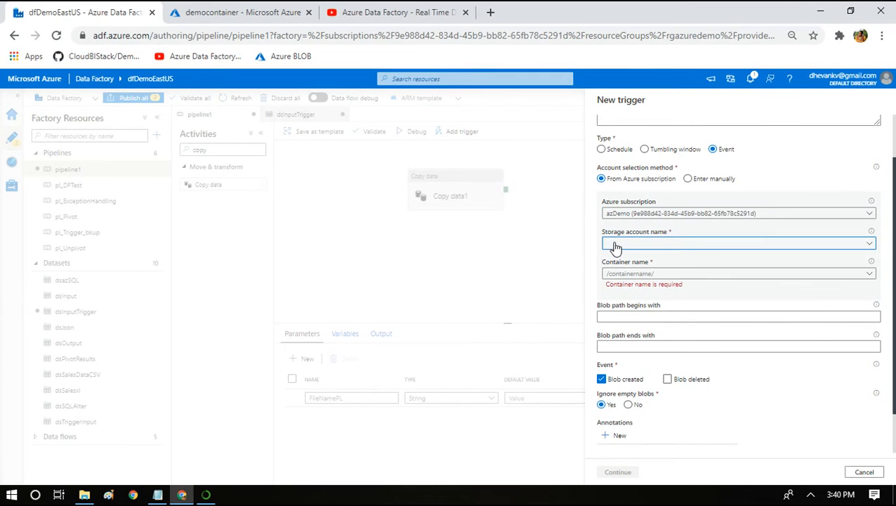
left_click(869, 245)
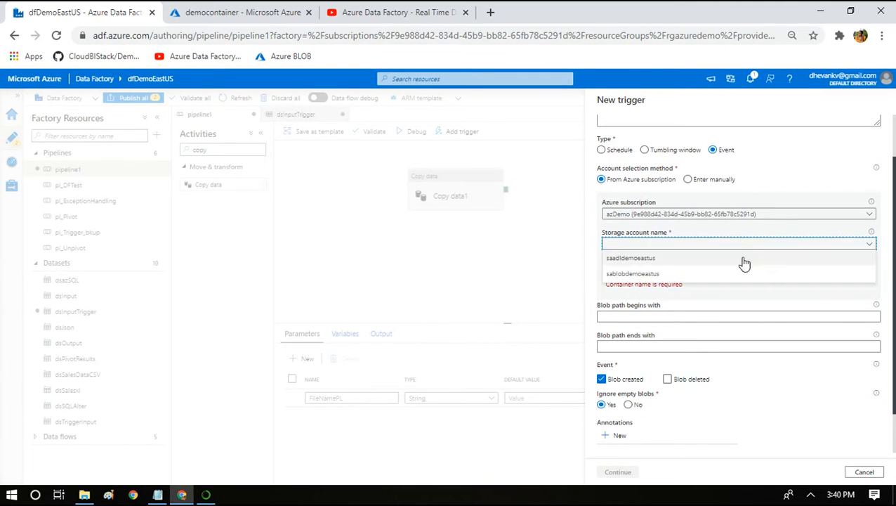
left_click(686, 260)
left_click(869, 274)
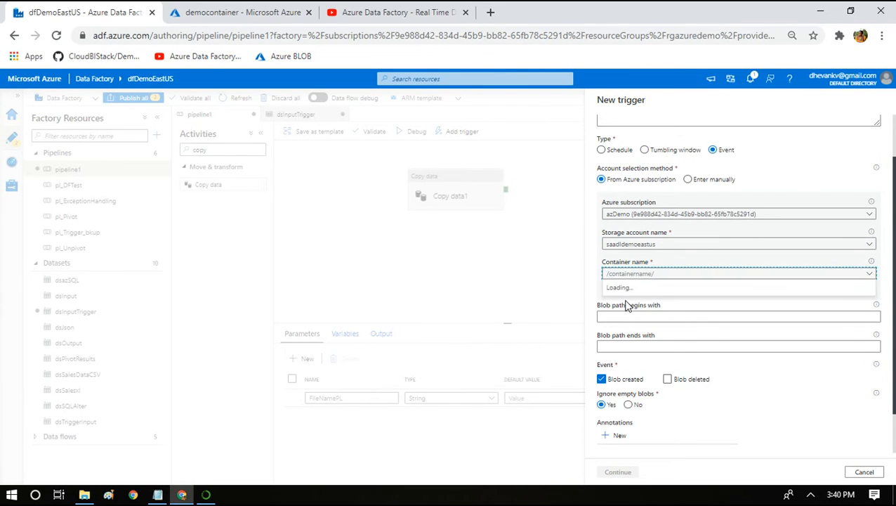
left_click(627, 289)
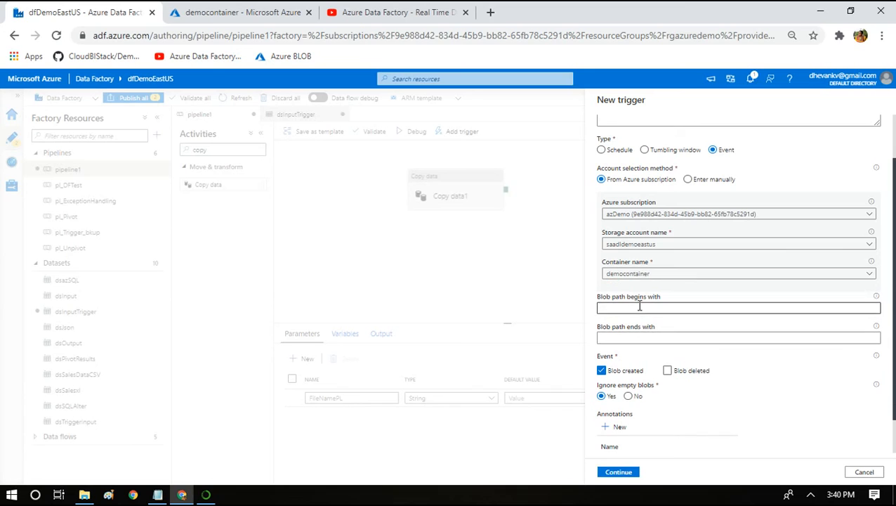
Set the trigger's blob path to begin with Input/ and end with .txt, and continue past the data preview to the run parameters.
left_click(628, 307)
type("Input/")
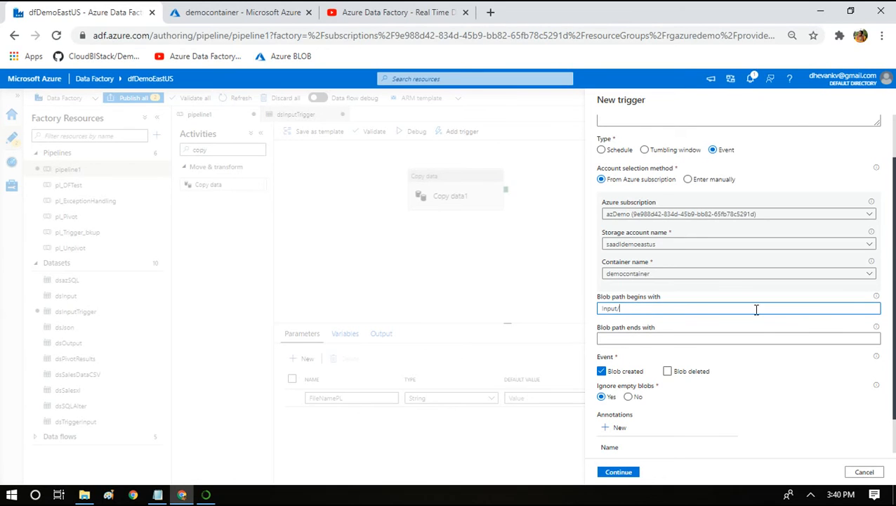
mouse_move(876, 299)
left_click(709, 342)
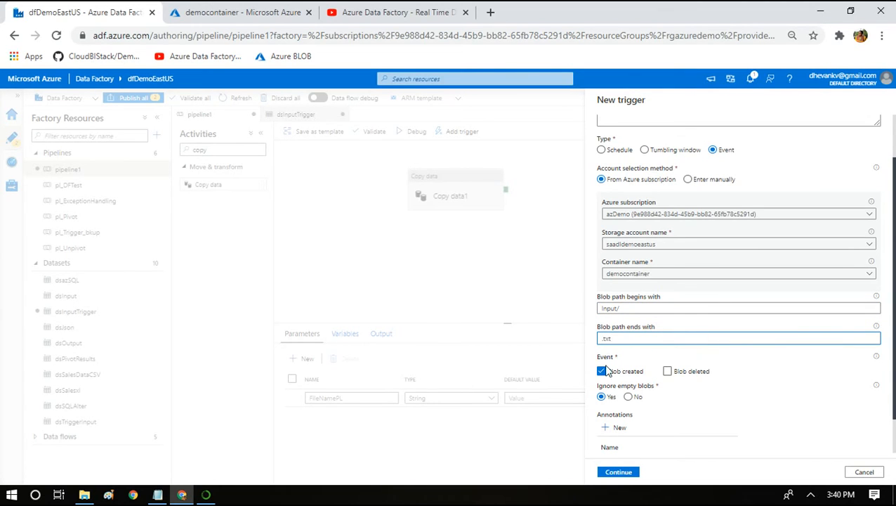
left_click_drag(893, 321, 893, 377)
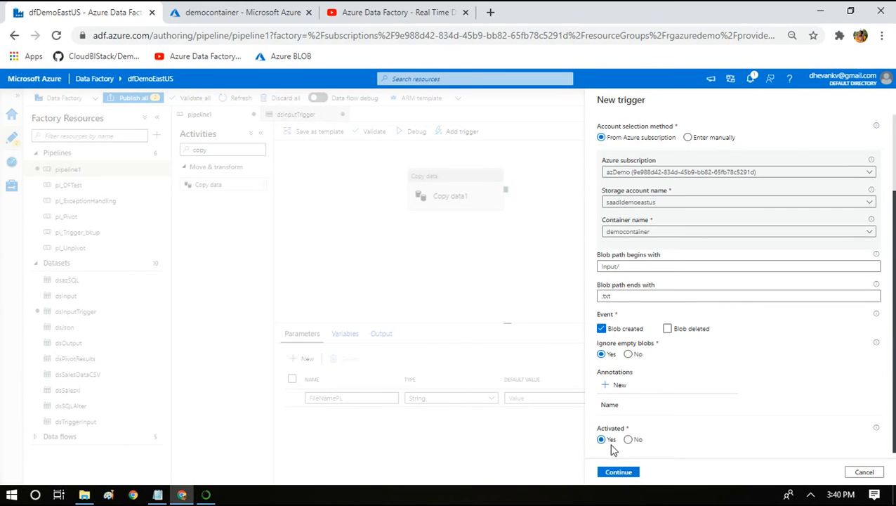
left_click(619, 472)
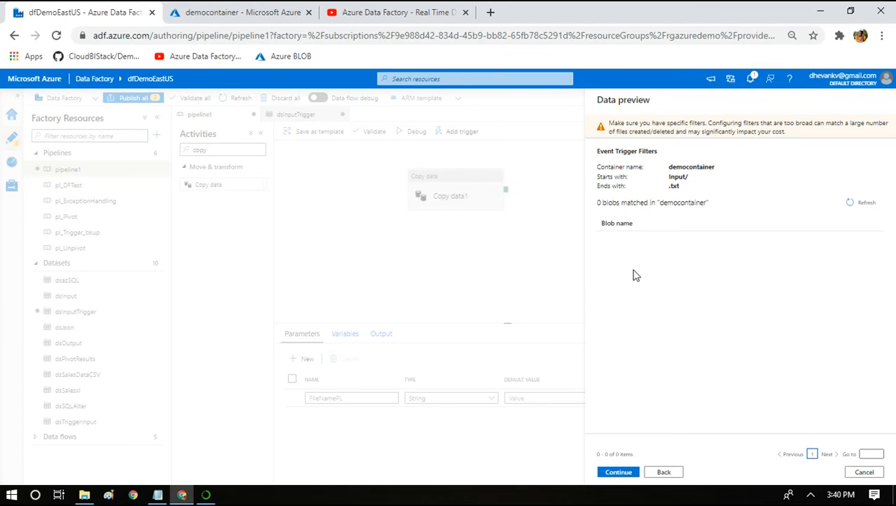
left_click(620, 469)
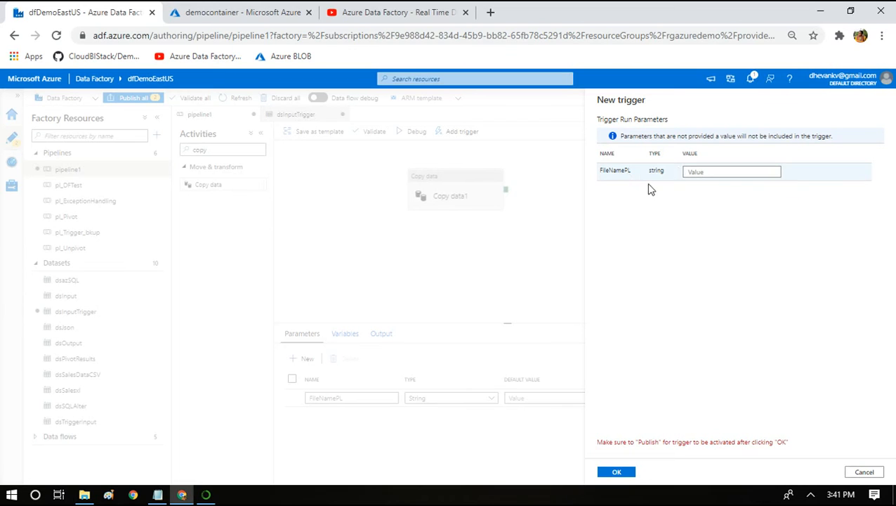
left_click(692, 172)
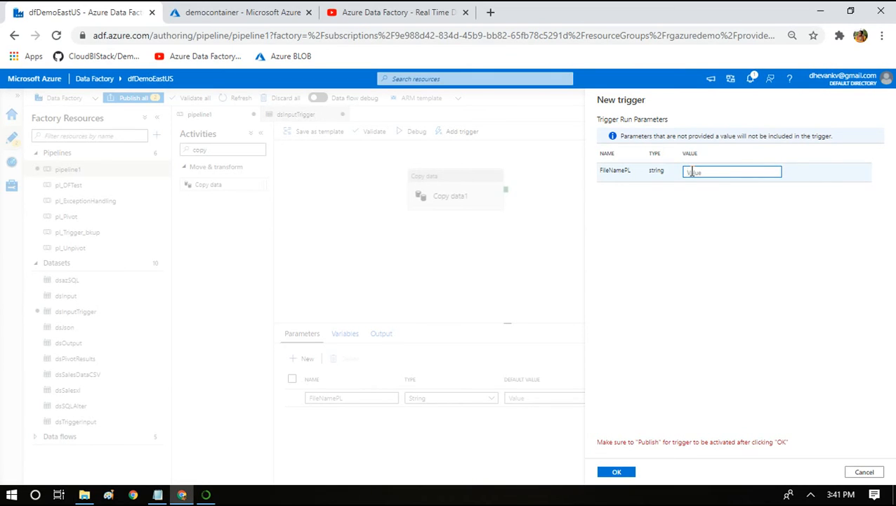
left_click(159, 493)
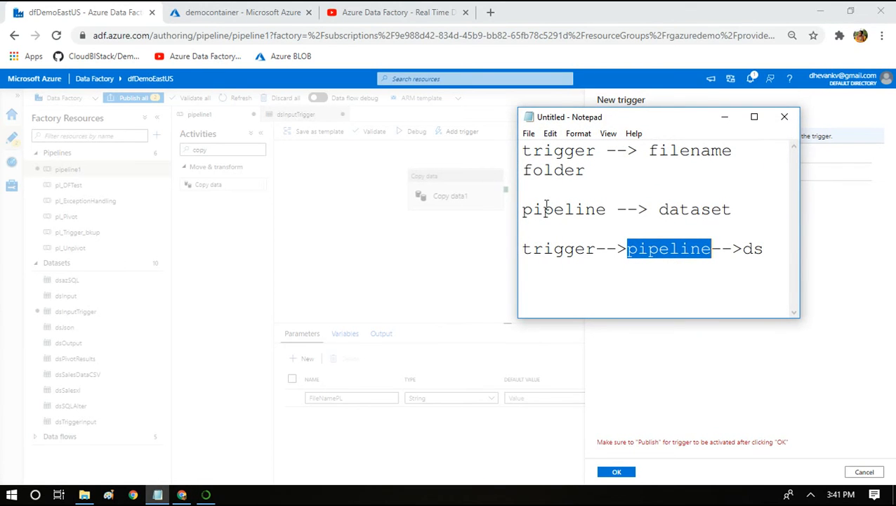
left_click(608, 226)
key("ctrl+a")
key("BackSpace")
type("@tri")
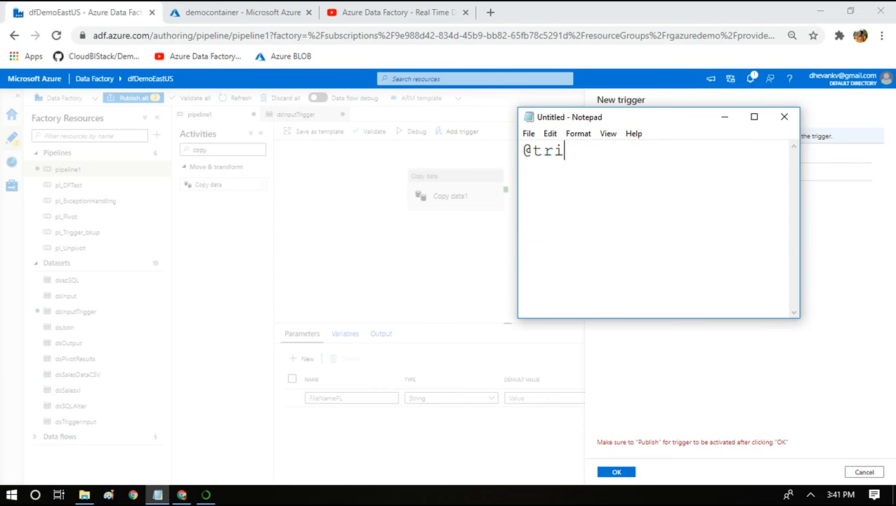
type("ggerBody")
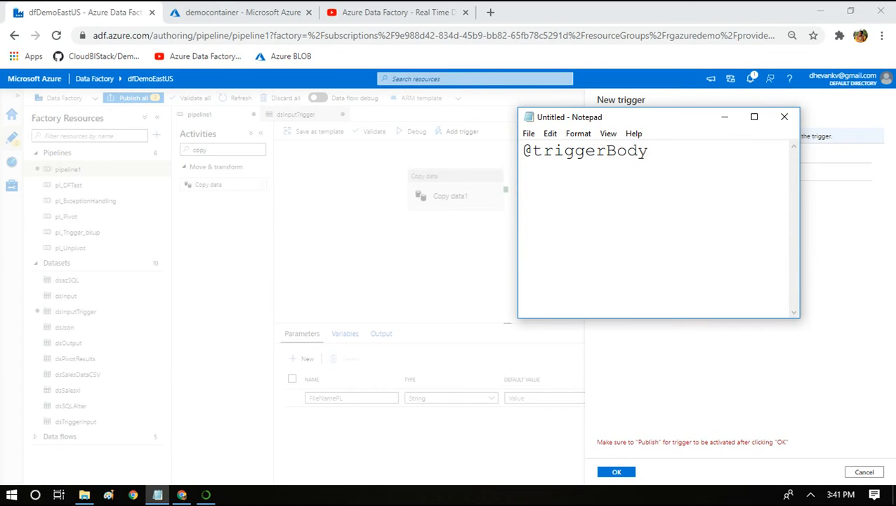
type("().folderPath ")
type("@triggerB")
type("od")
type("y()")
type(".fileName")
key("shift+Home")
key("ctrl+c")
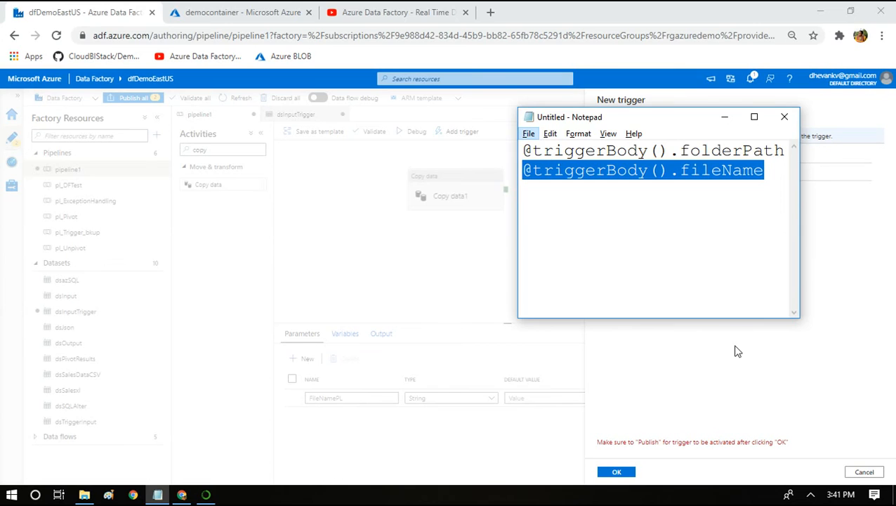
left_click(710, 379)
left_click(698, 173)
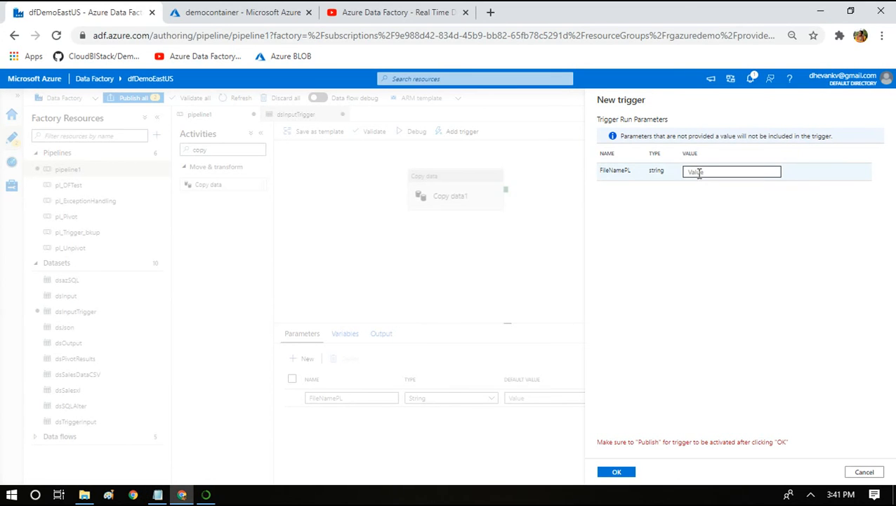
key("ctrl+v")
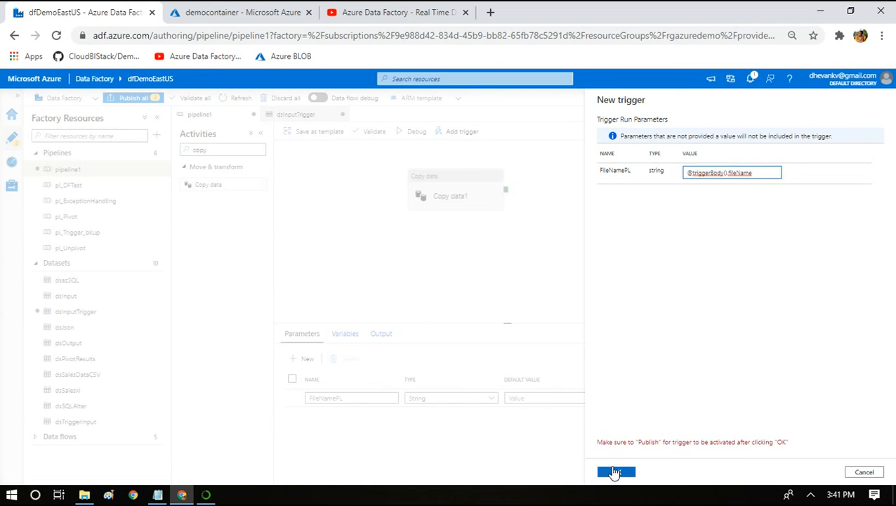
left_click(615, 472)
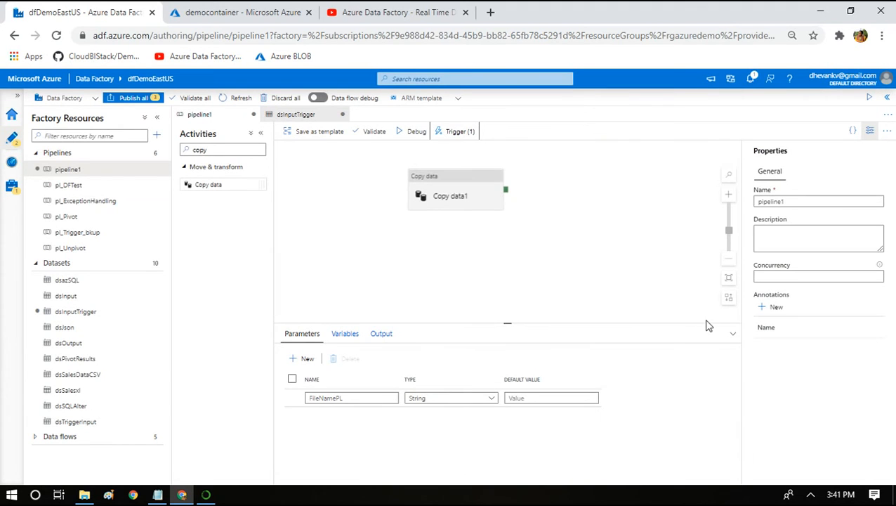
Publish the pending pipeline1, dsInputTrigger and txtTrigger changes, and check the publishing notifications.
left_click(143, 100)
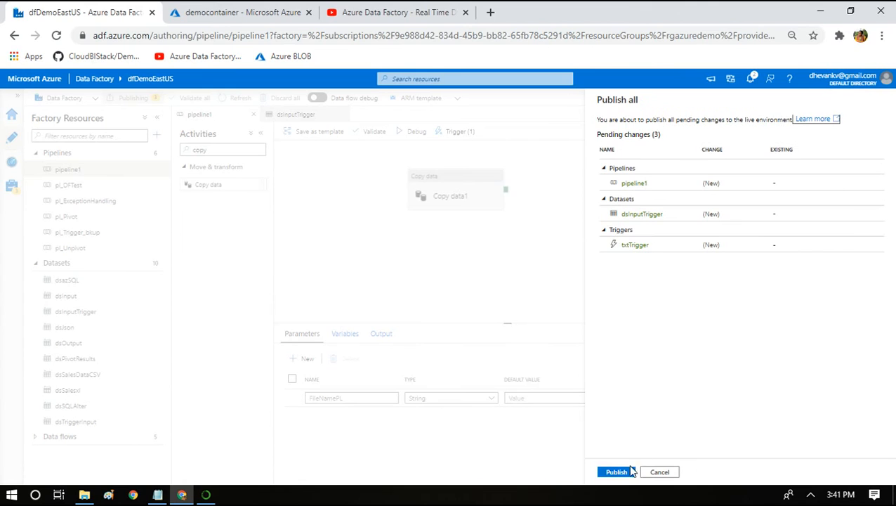
left_click(628, 471)
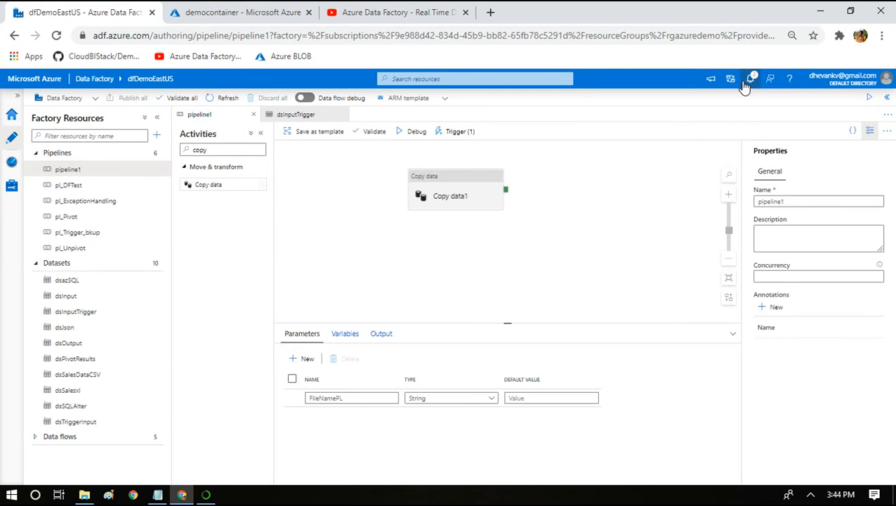
left_click(746, 82)
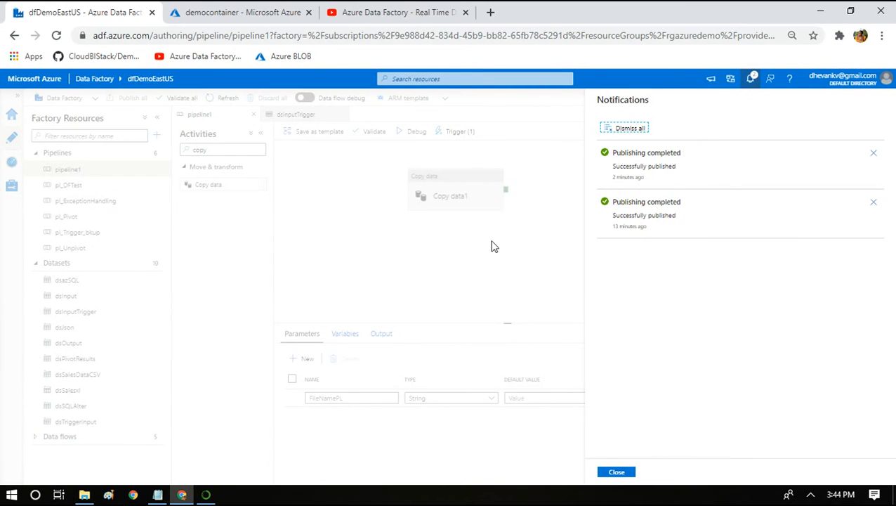
In the Azure portal, upload 0123.txt from the Desktop's Files folder to democontainer's Input folder.
left_click(225, 10)
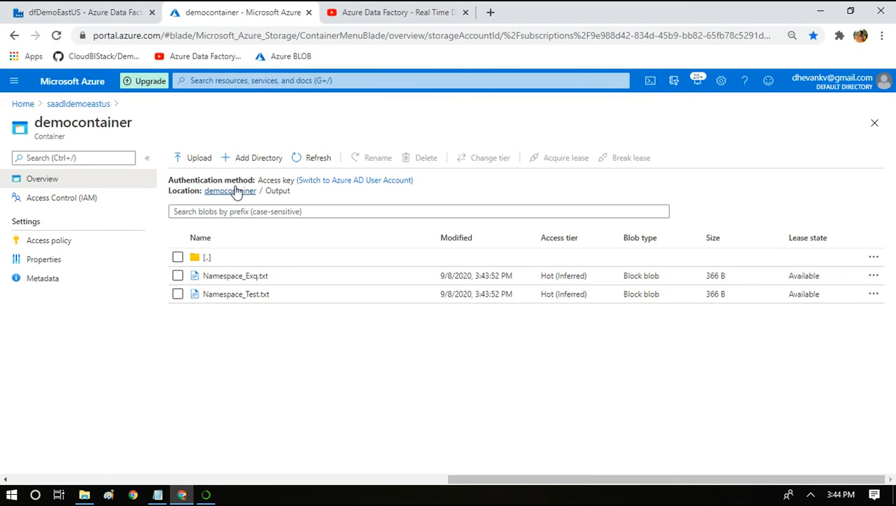
left_click(236, 191)
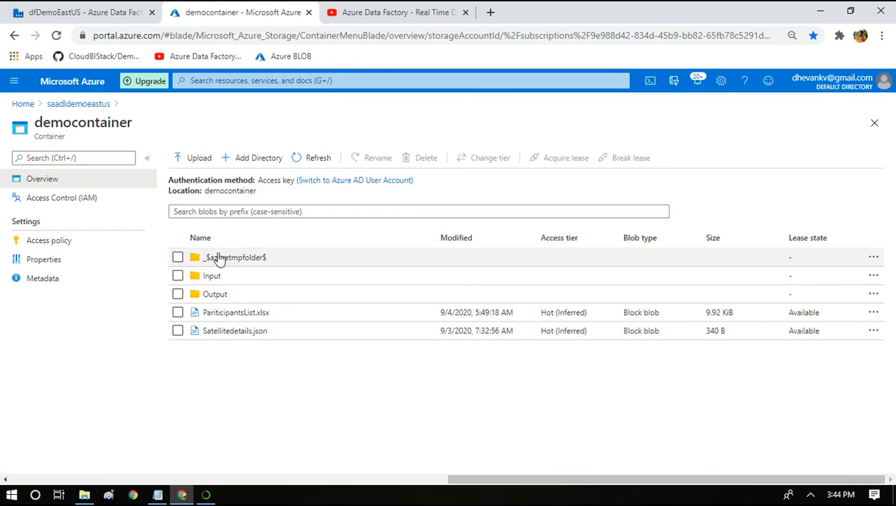
left_click(211, 276)
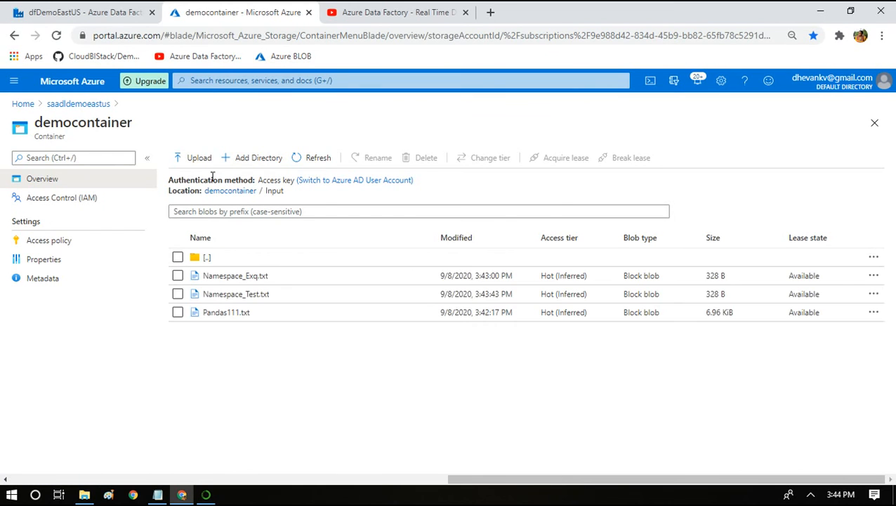
left_click(190, 160)
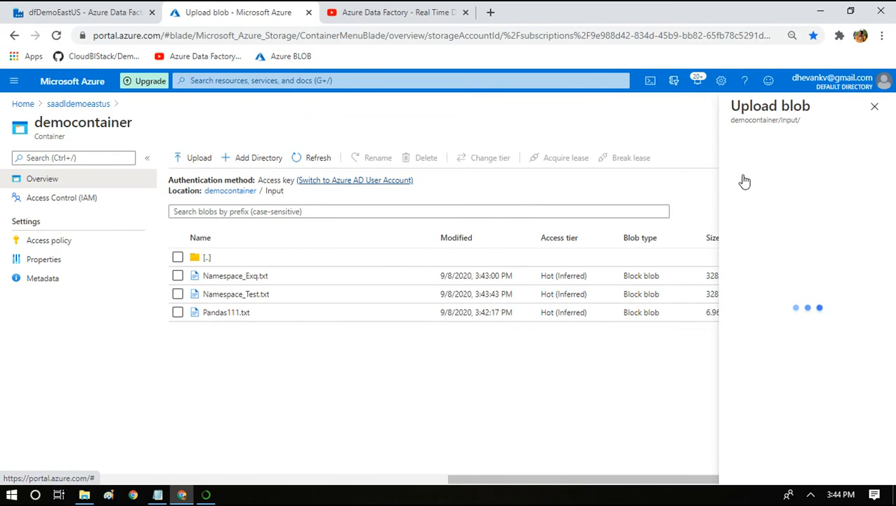
left_click(866, 156)
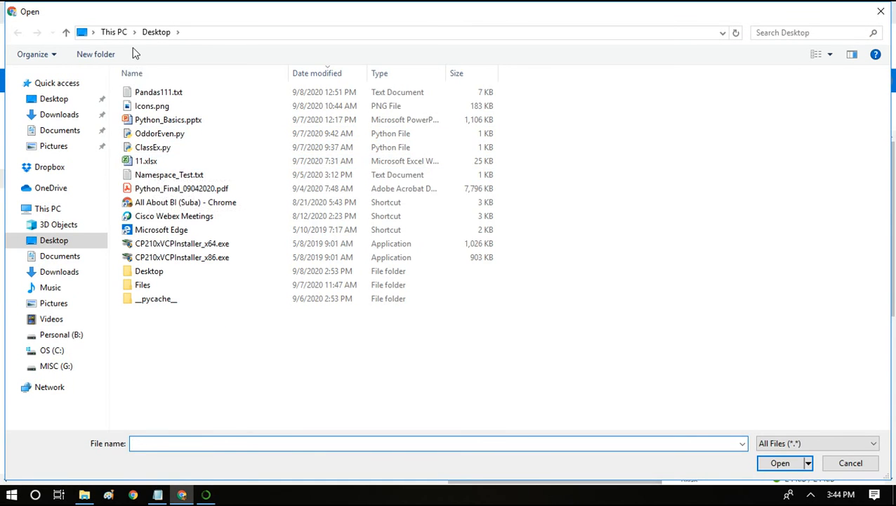
left_click(144, 285)
double_click(144, 285)
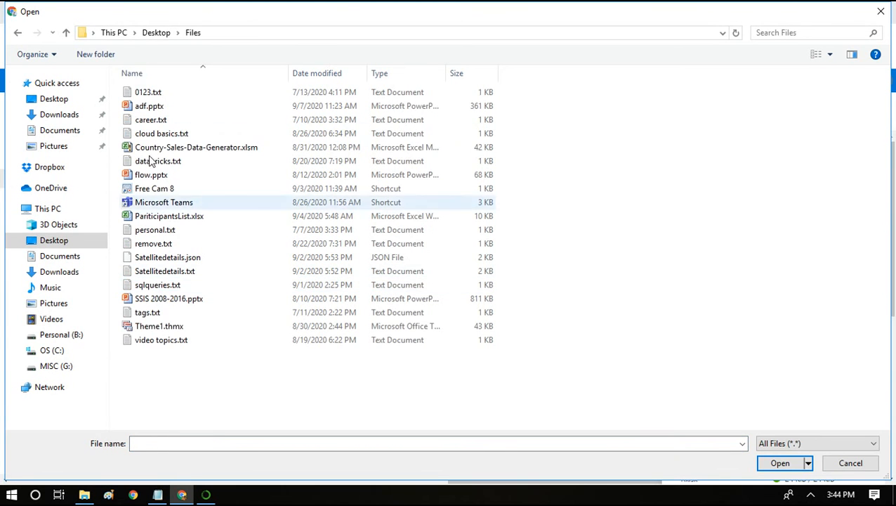
left_click(155, 92)
double_click(154, 92)
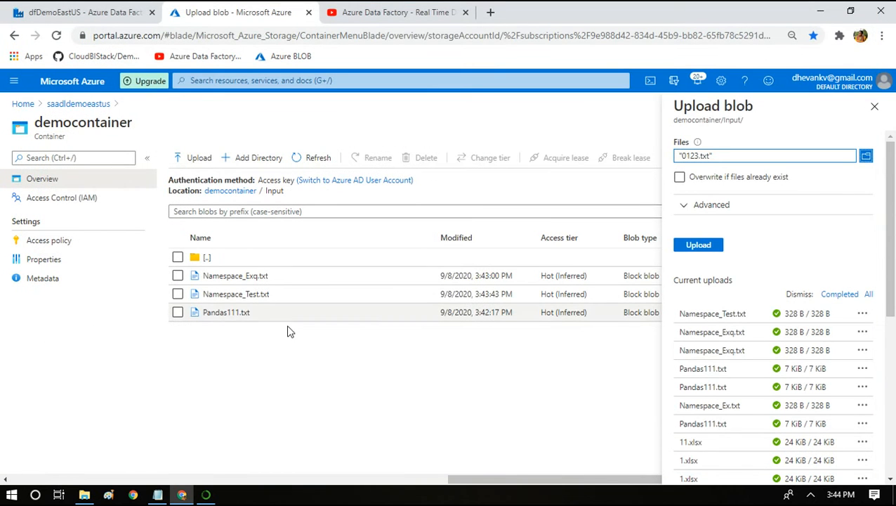
left_click(710, 245)
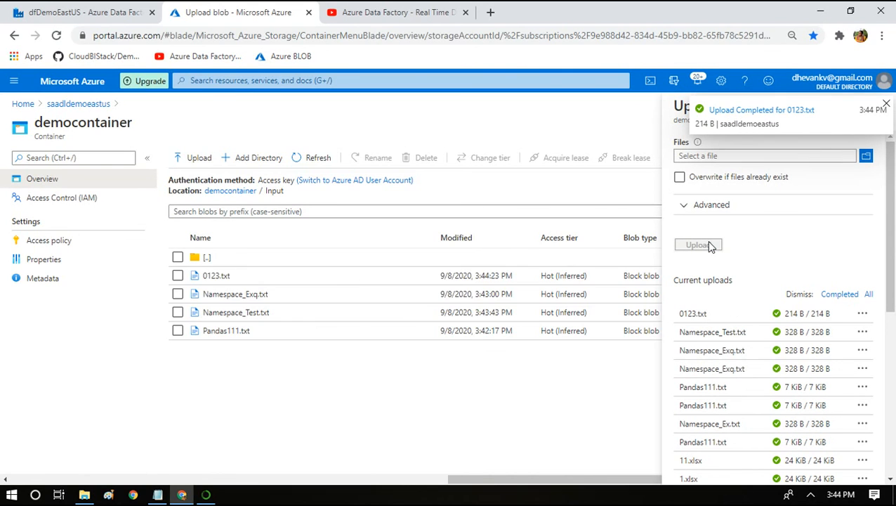
left_click(886, 104)
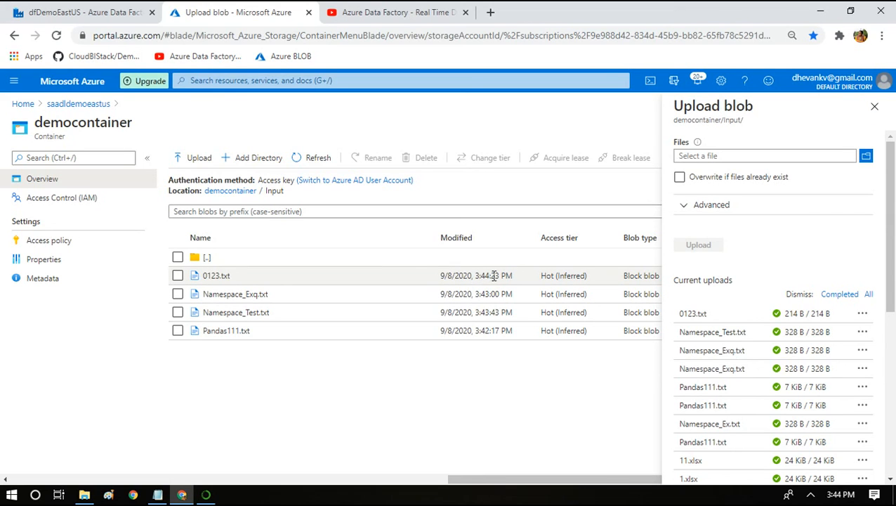
Open democontainer's Output folder to check for the copied 0123.txt file.
left_click(237, 192)
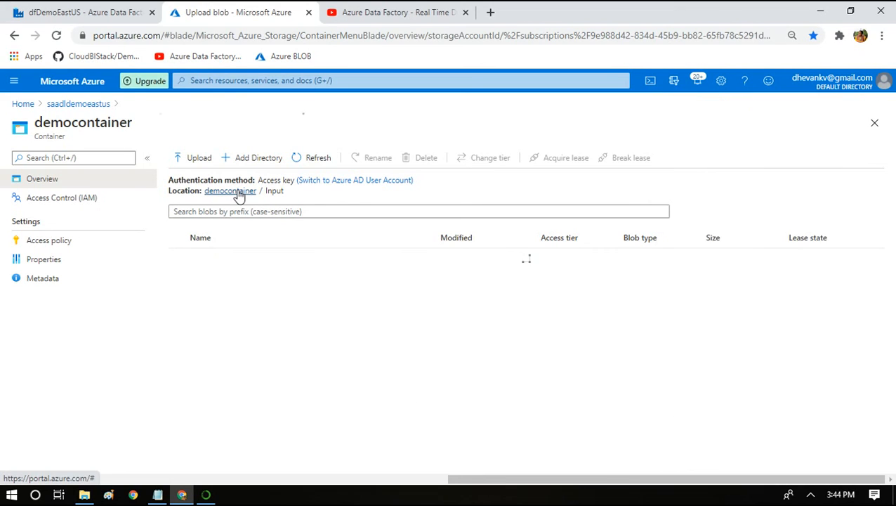
left_click(202, 295)
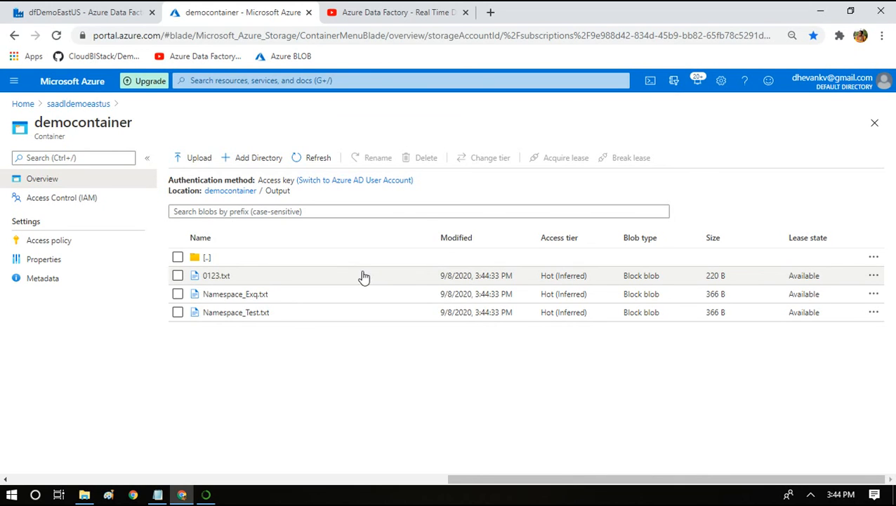
Return to Data Factory, view the monitored trigger runs and open the pl_Trigger_bkup pipeline run started by the latest trigger1 run.
left_click(109, 6)
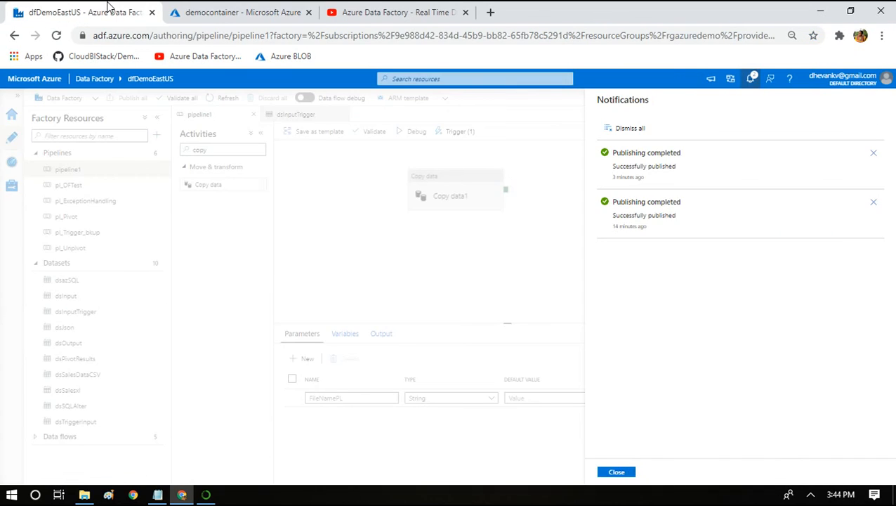
left_click(618, 472)
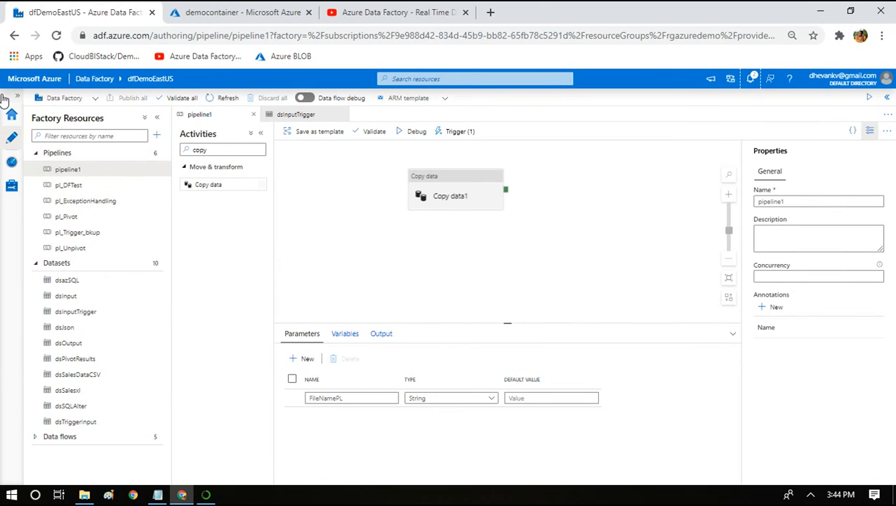
left_click(12, 168)
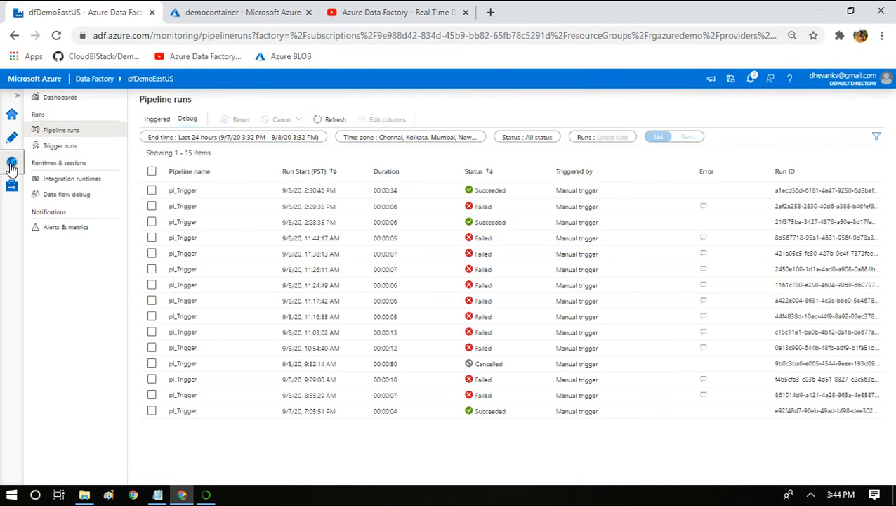
left_click(61, 146)
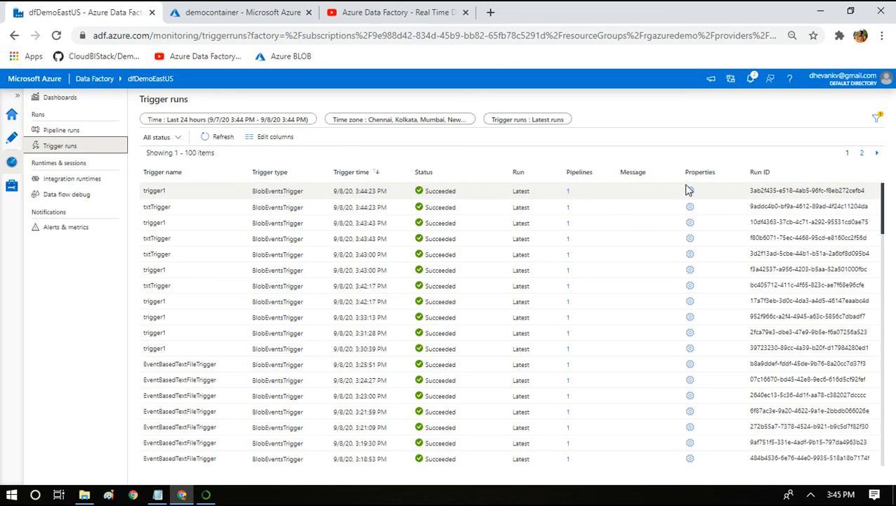
left_click(568, 193)
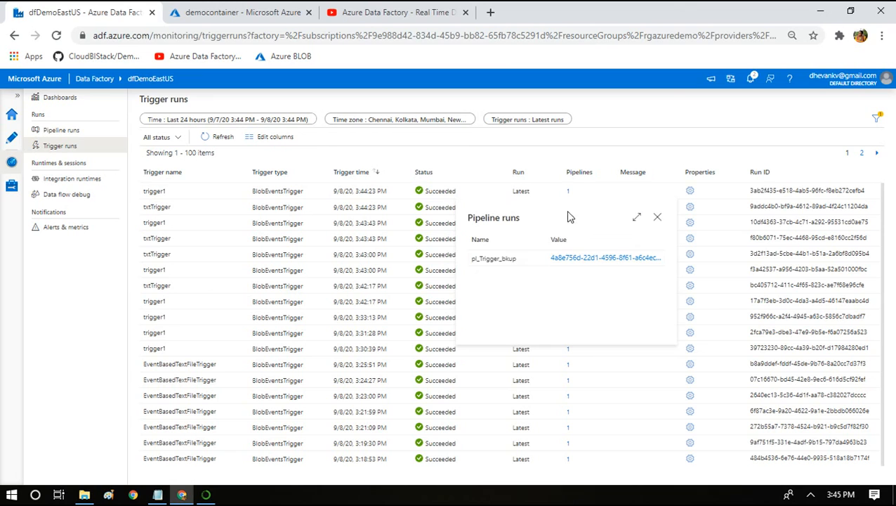
left_click(576, 258)
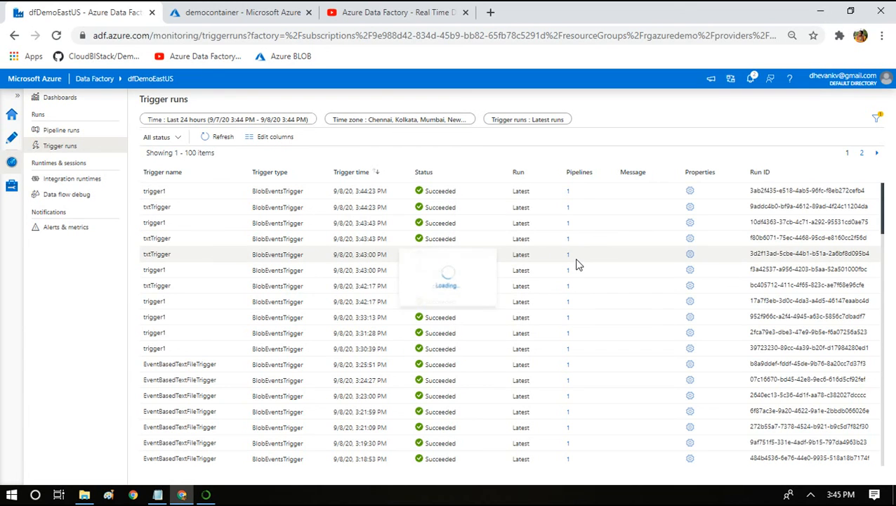